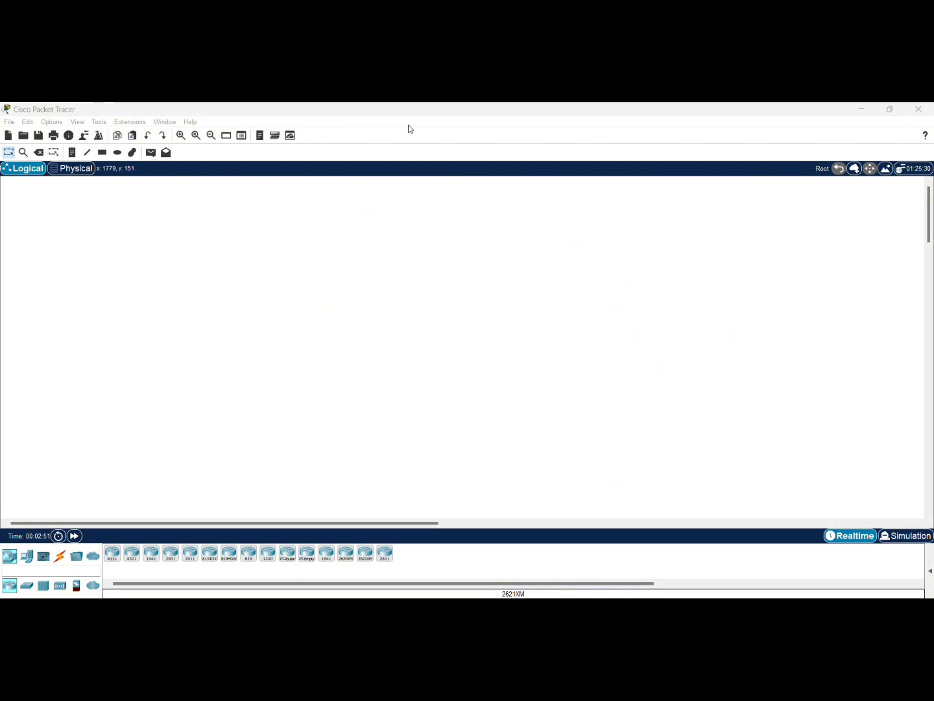
Step: Place eight PC end devices in the workspace, arranged in two rows of four
click(27, 557)
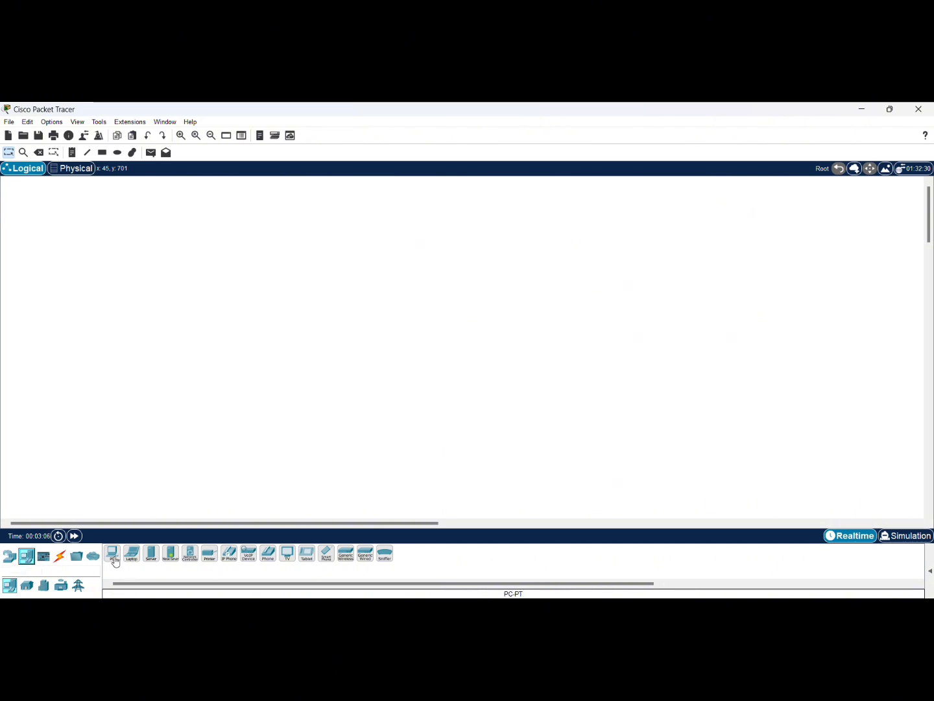
click(114, 558)
click(120, 319)
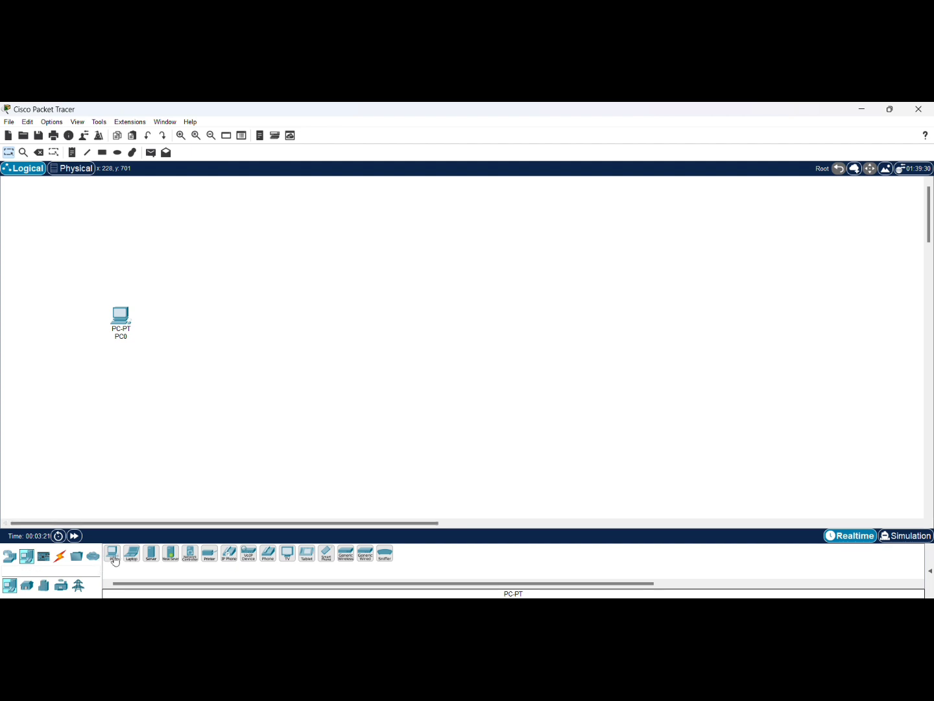
click(184, 322)
click(113, 552)
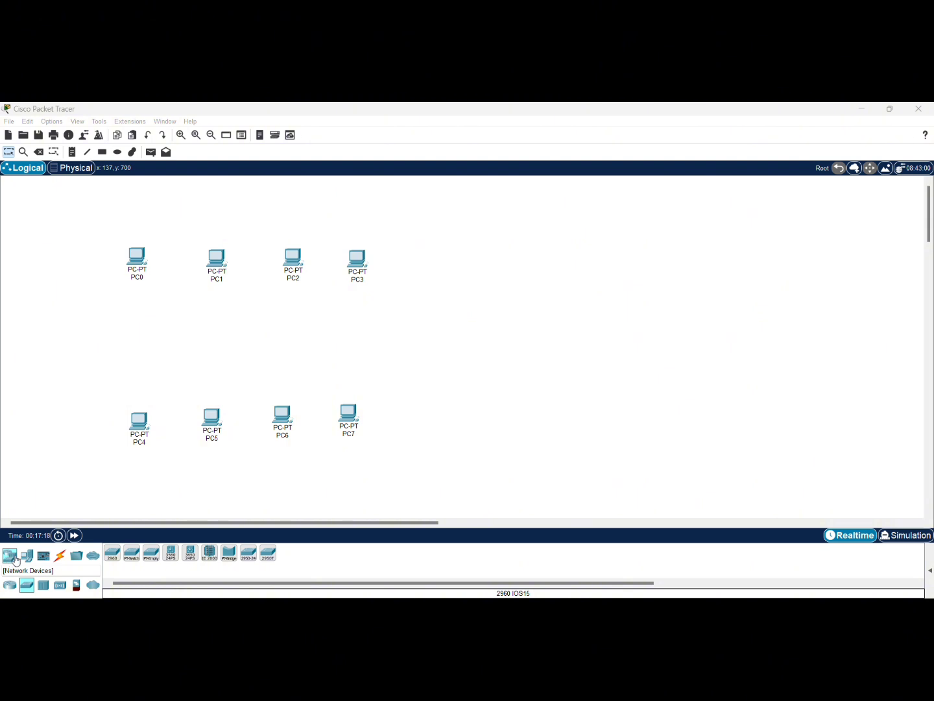
Step: Place a 2960 switch between the two rows of PCs and view its physical device view
click(16, 560)
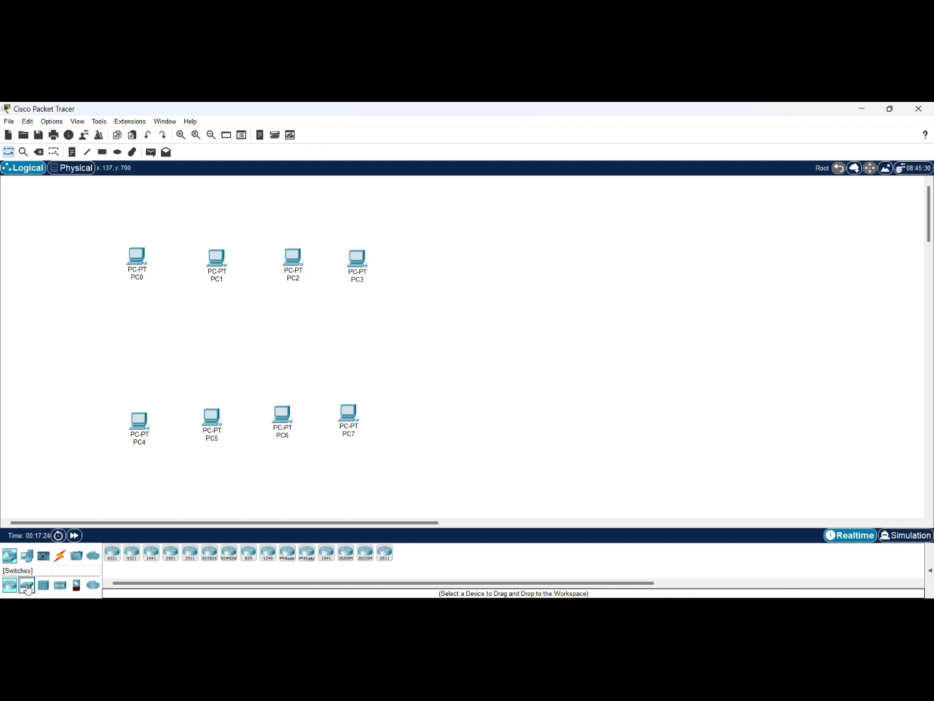
click(27, 585)
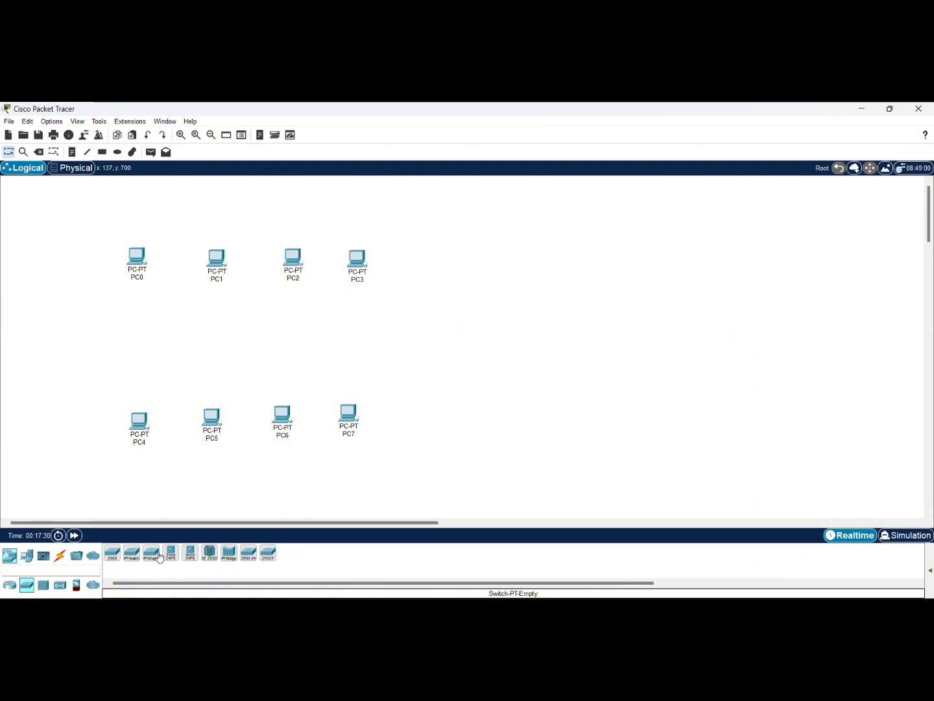
click(116, 556)
click(249, 336)
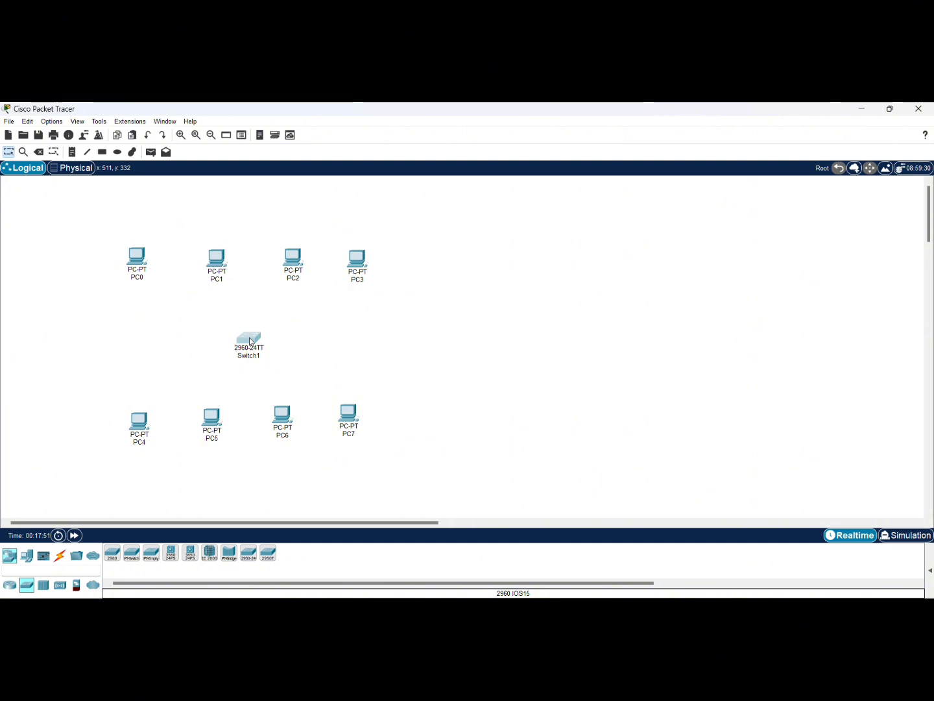
click(254, 343)
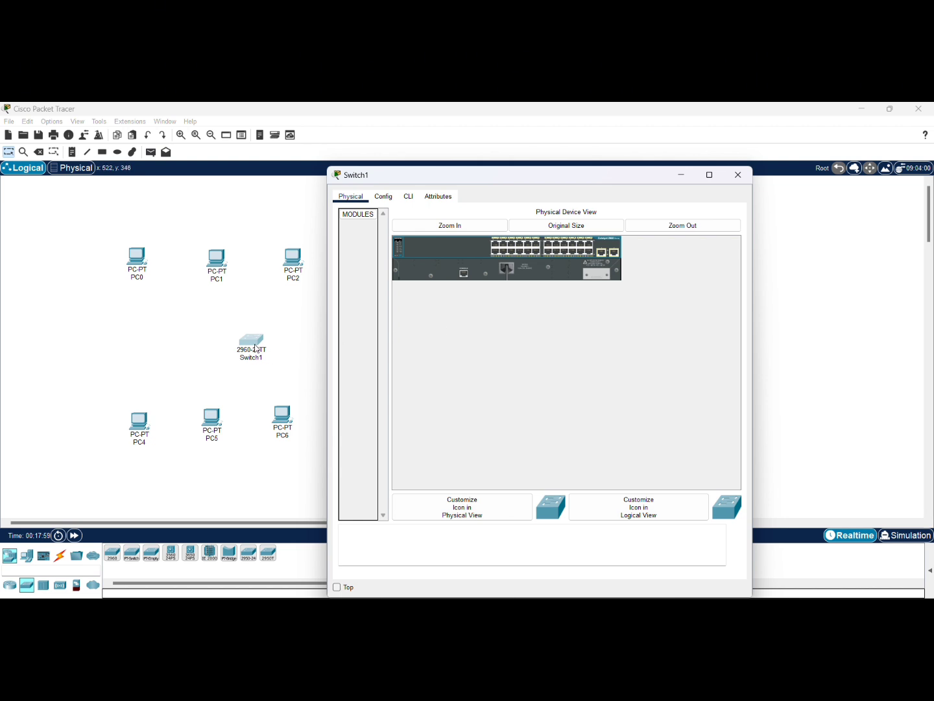
click(800, 348)
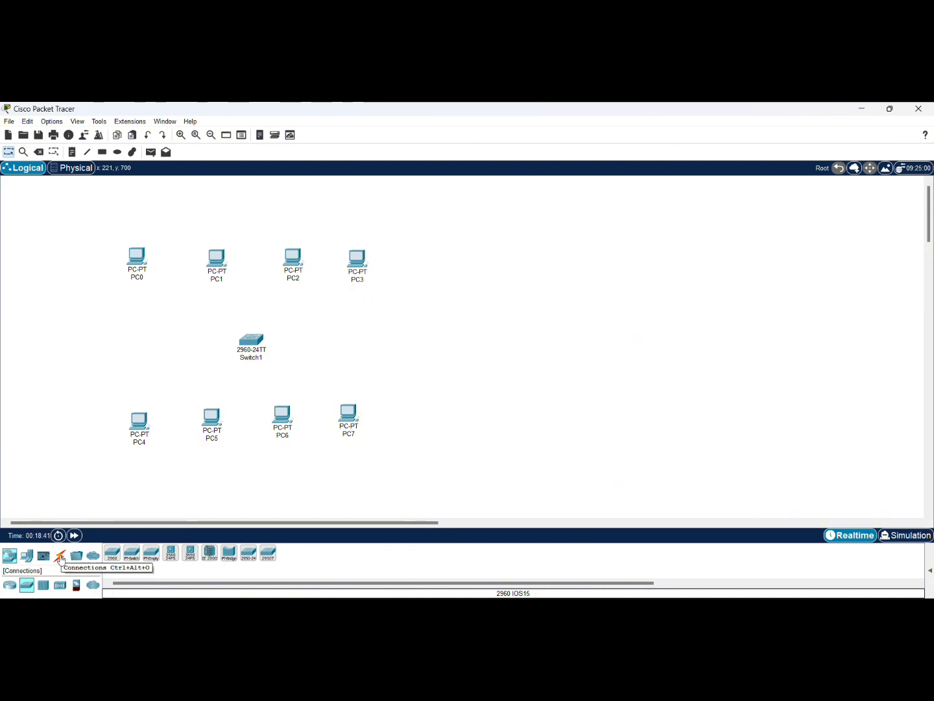
Step: Connect PC0's FastEthernet0 port to FastEthernet0/1 on the switch with a copper straight-through cable
click(61, 557)
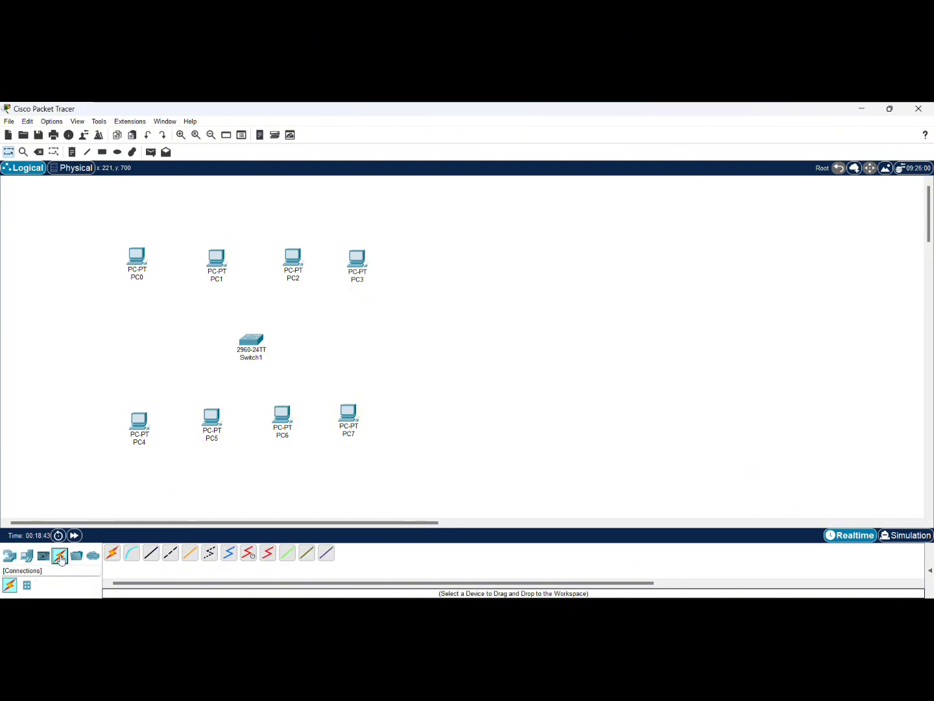
click(154, 560)
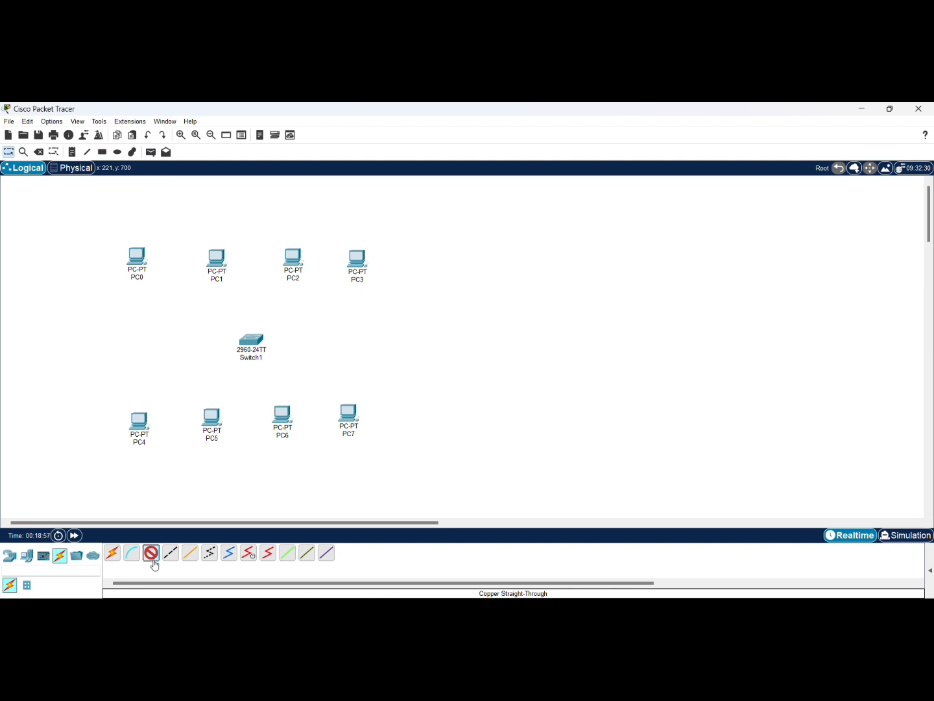
click(139, 262)
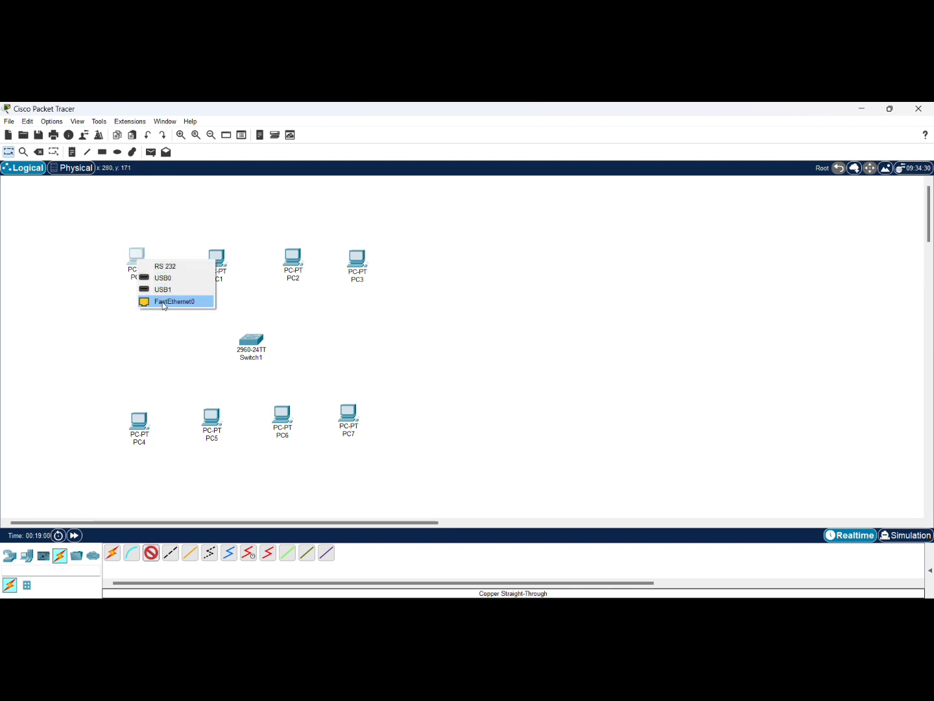
click(165, 303)
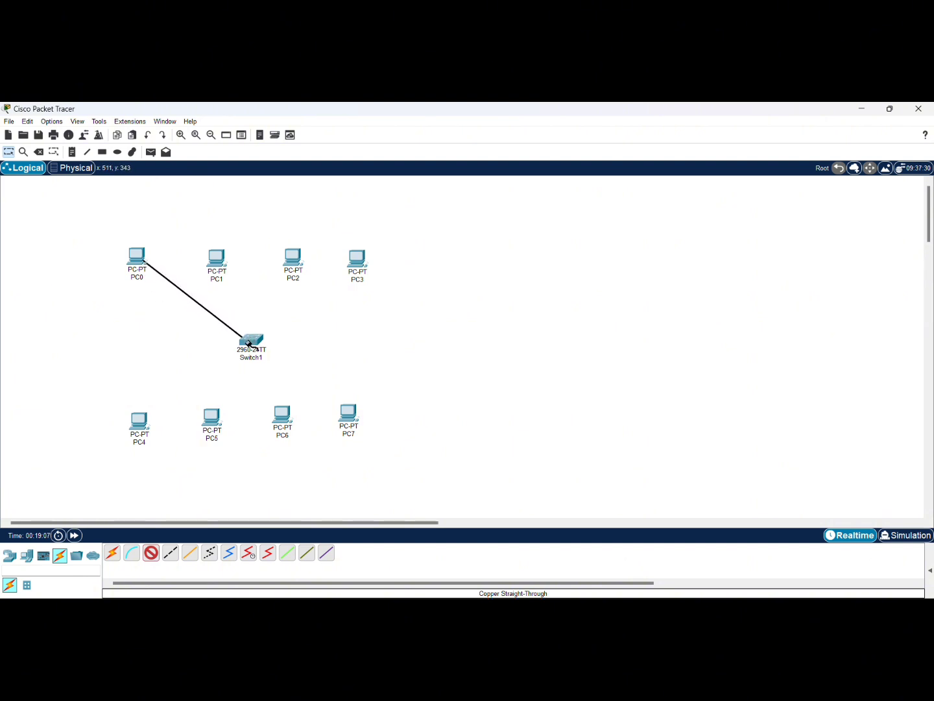
mouse_move(249, 344)
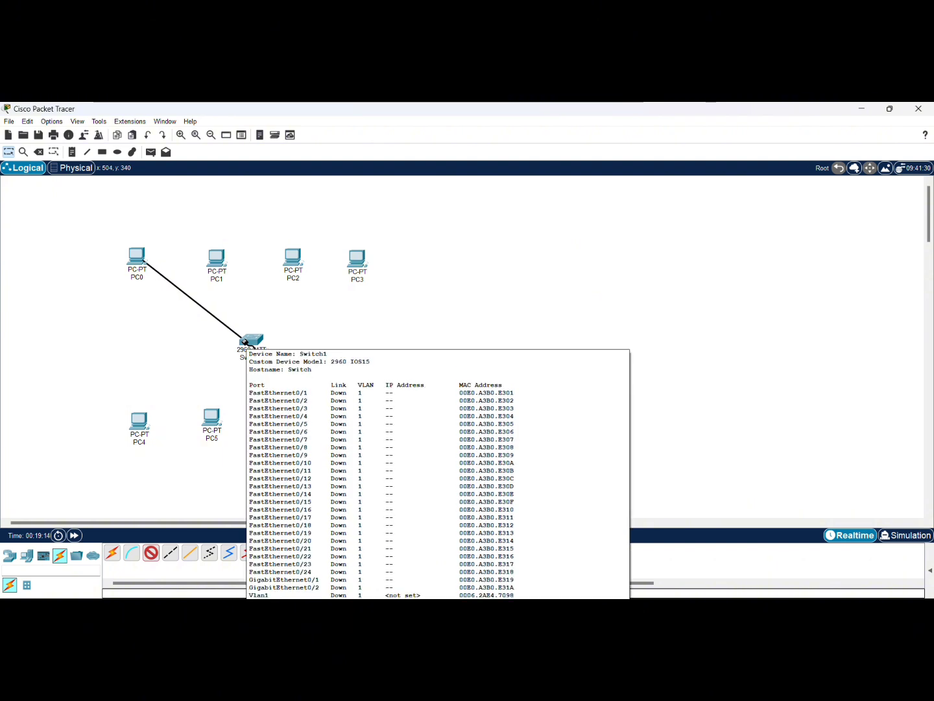
click(246, 342)
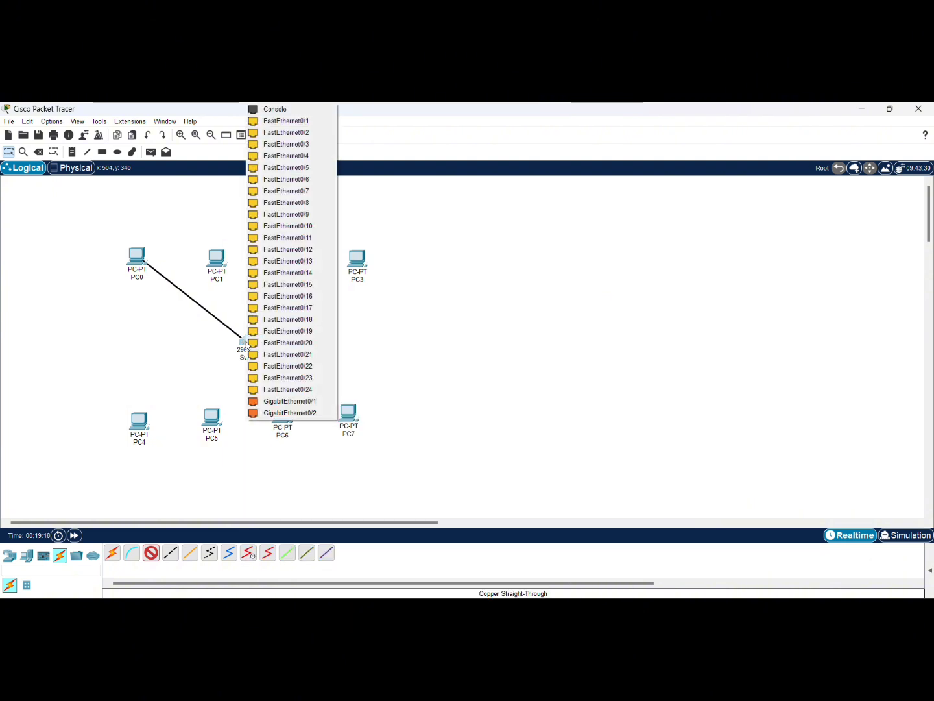
click(312, 121)
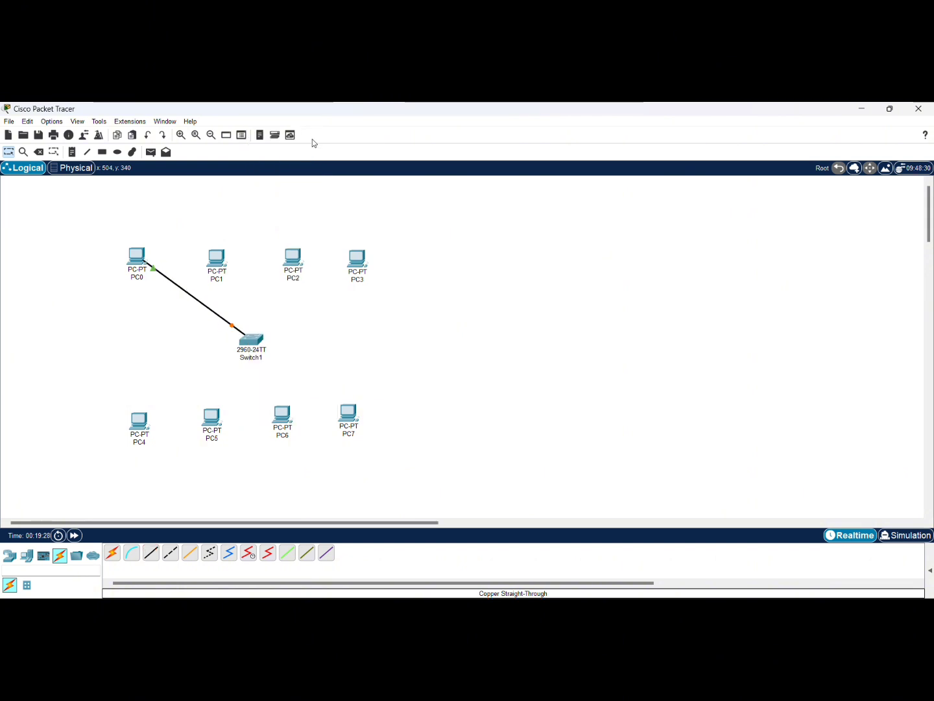
Step: Connect PC1's FastEthernet0 port to FastEthernet0/2 on the switch with a copper straight-through cable
mouse_move(258, 346)
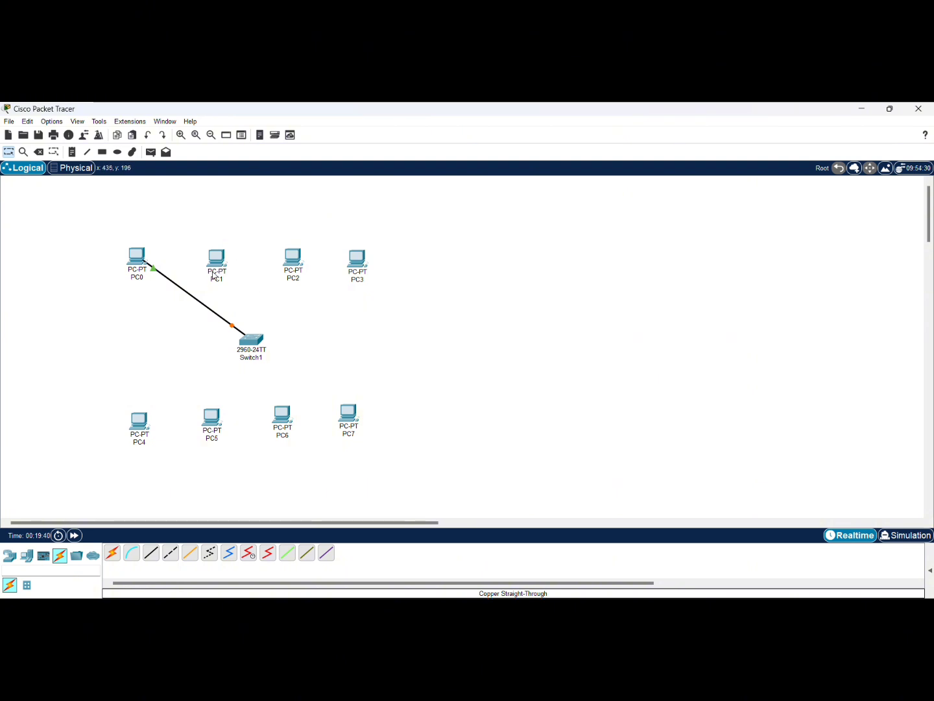
click(151, 552)
click(218, 261)
click(251, 309)
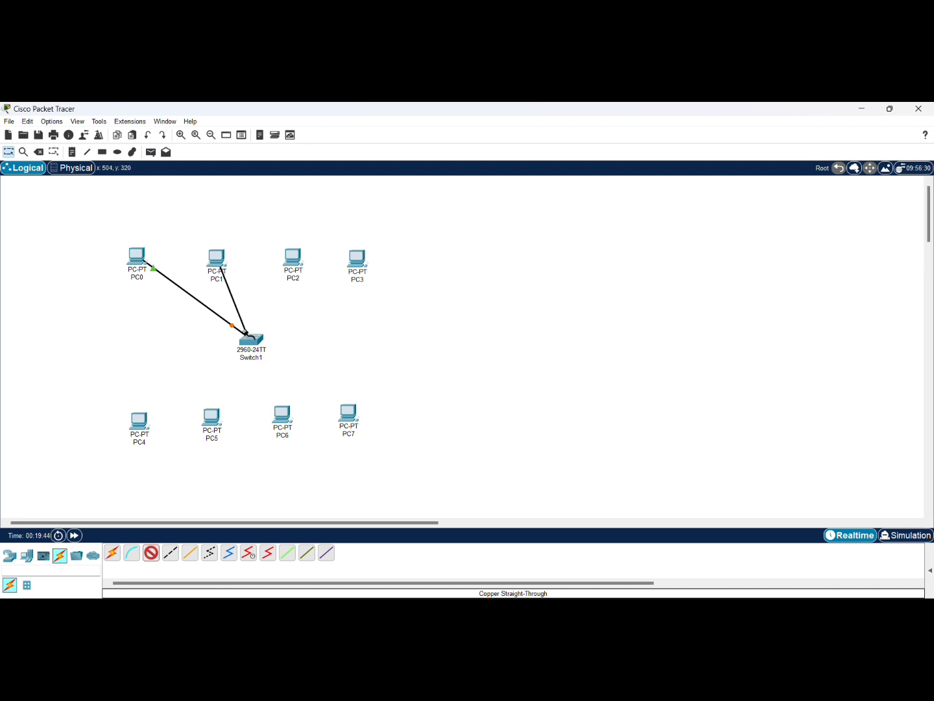
click(245, 338)
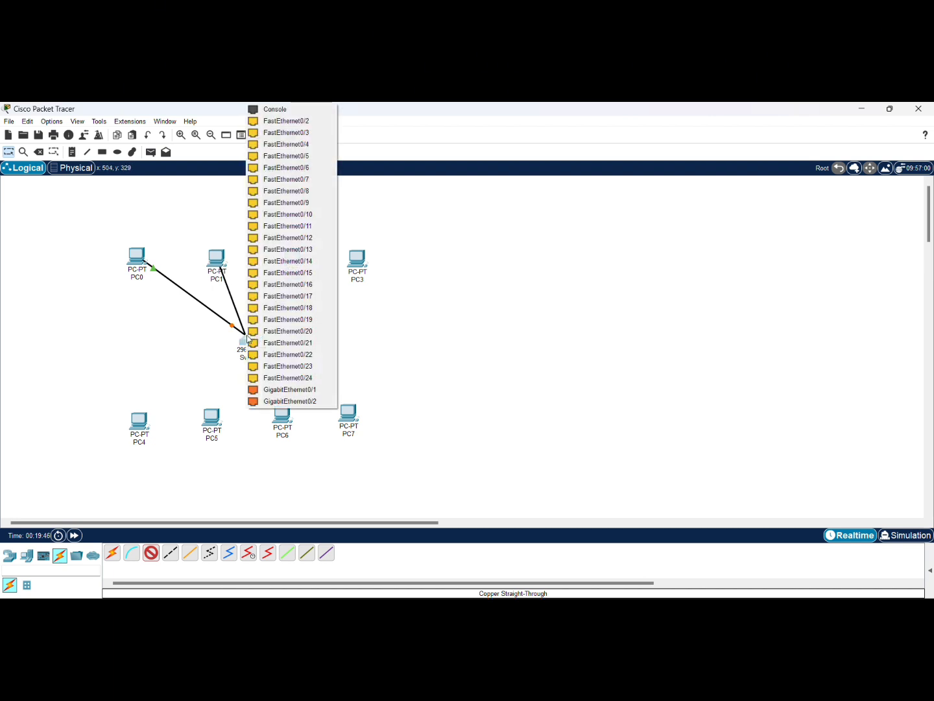
click(277, 120)
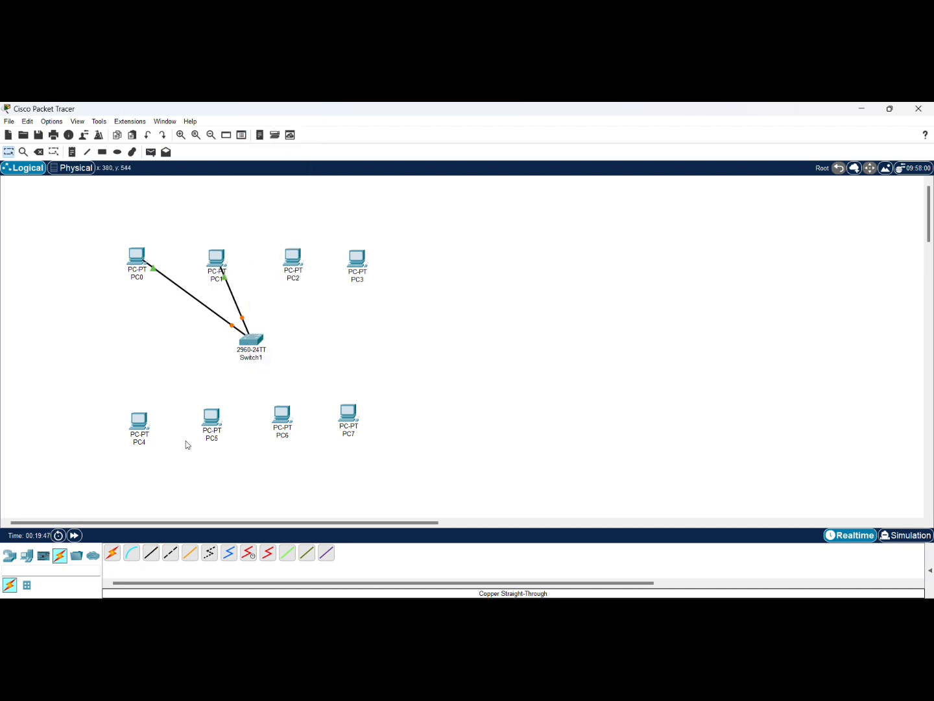
Step: Connect PC2's FastEthernet0 port to FastEthernet0/3 on the switch with a copper straight-through cable
click(151, 553)
click(292, 262)
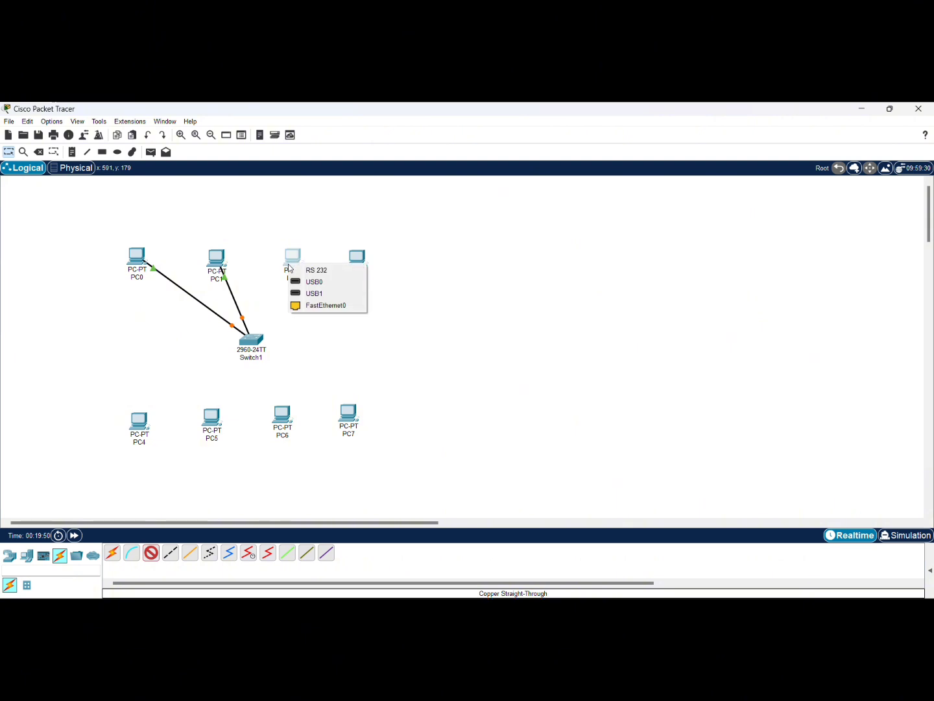
click(313, 306)
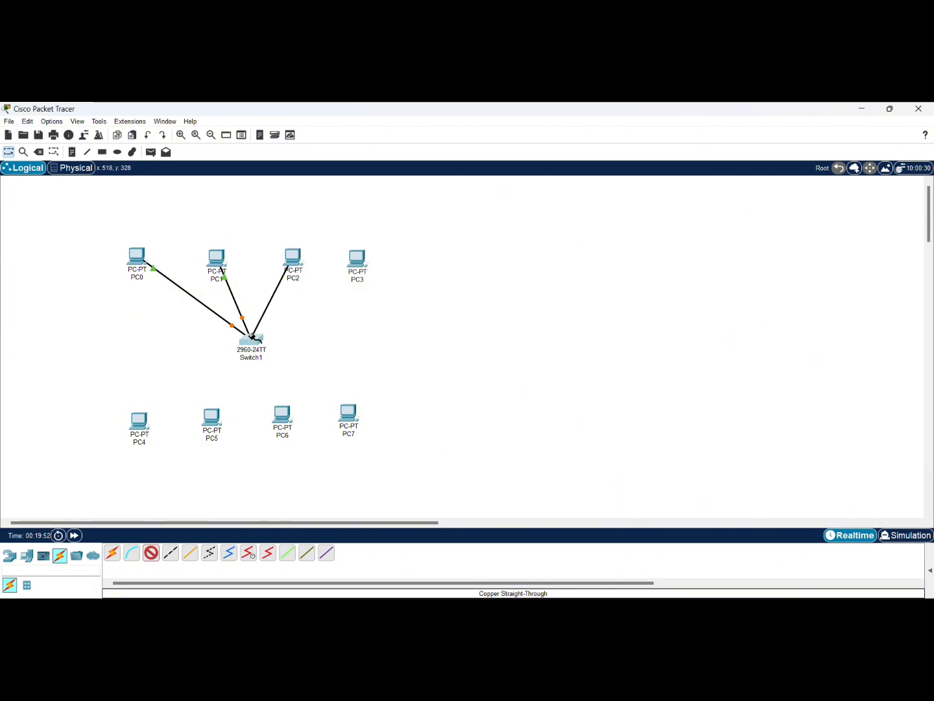
click(252, 340)
click(285, 120)
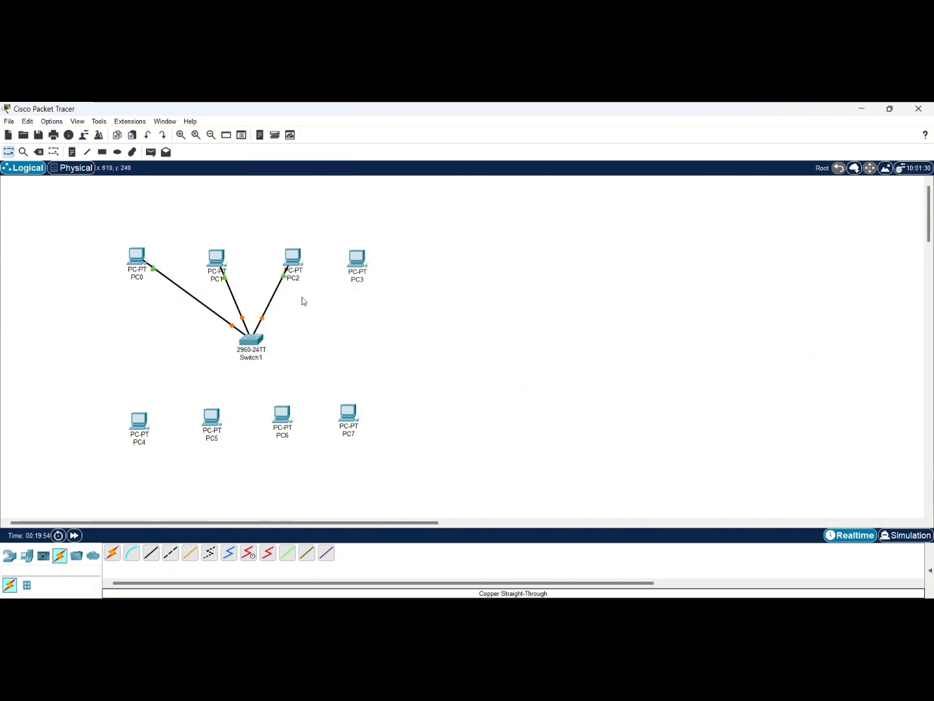
Step: Connect PC3 and the four PCs of the lower row to the switch with copper straight-through cables
click(151, 553)
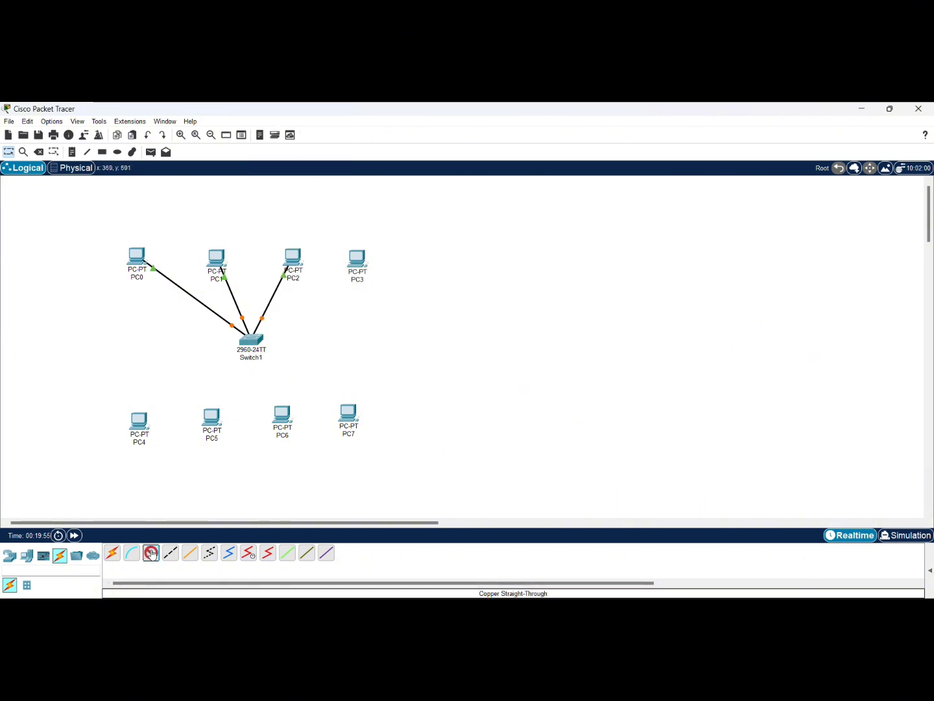
click(358, 264)
click(383, 302)
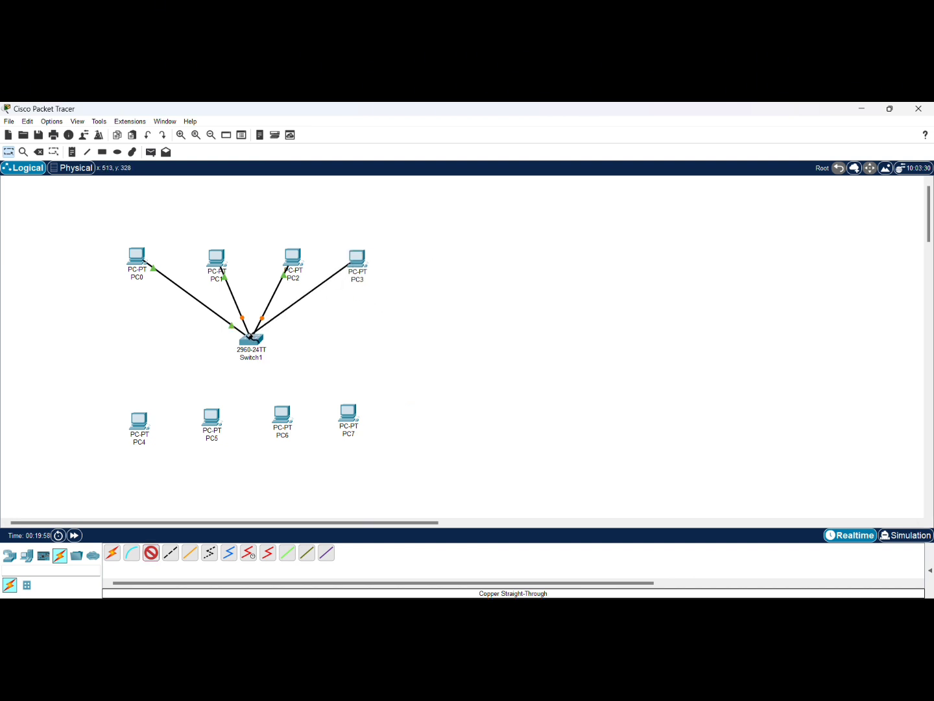
click(257, 335)
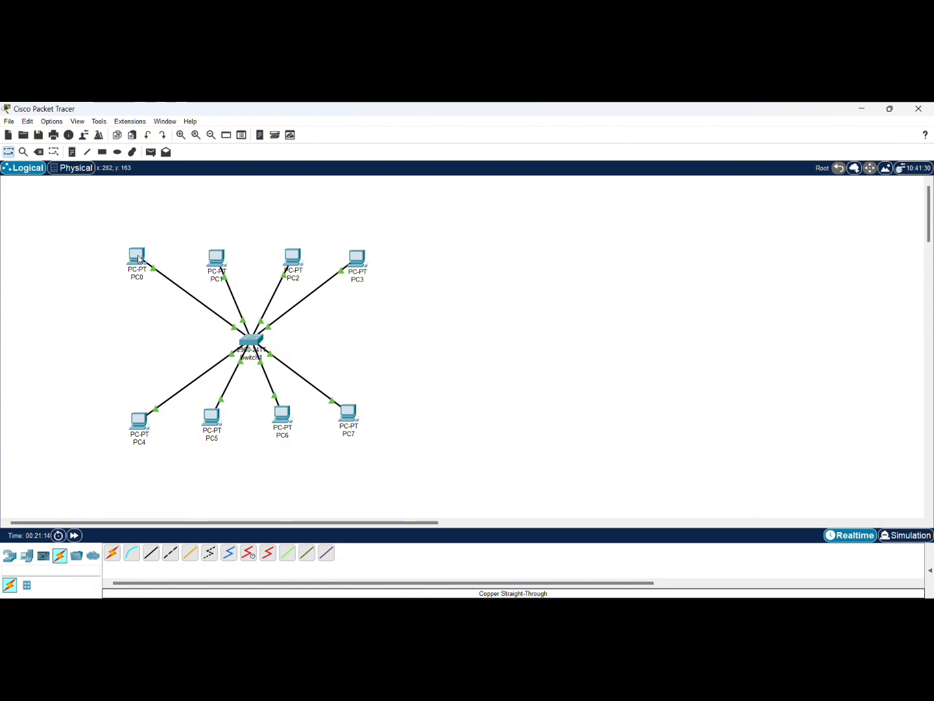
Step: Configure PC0's FastEthernet0 interface with the static IPv4 address 192.168.100.1 and subnet mask 255.255.255.0
mouse_move(137, 260)
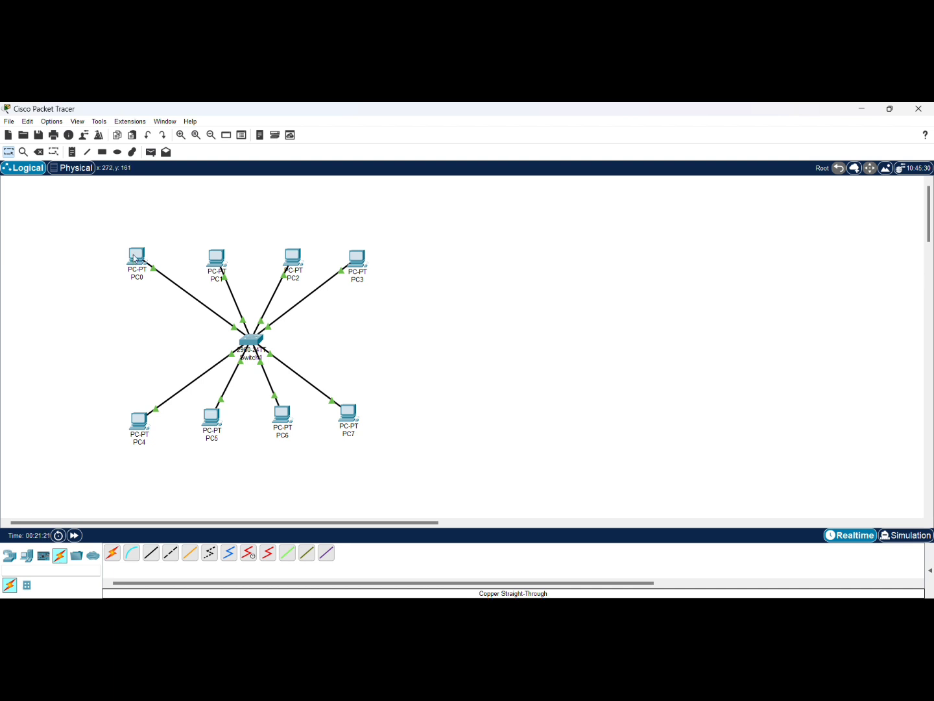
click(134, 259)
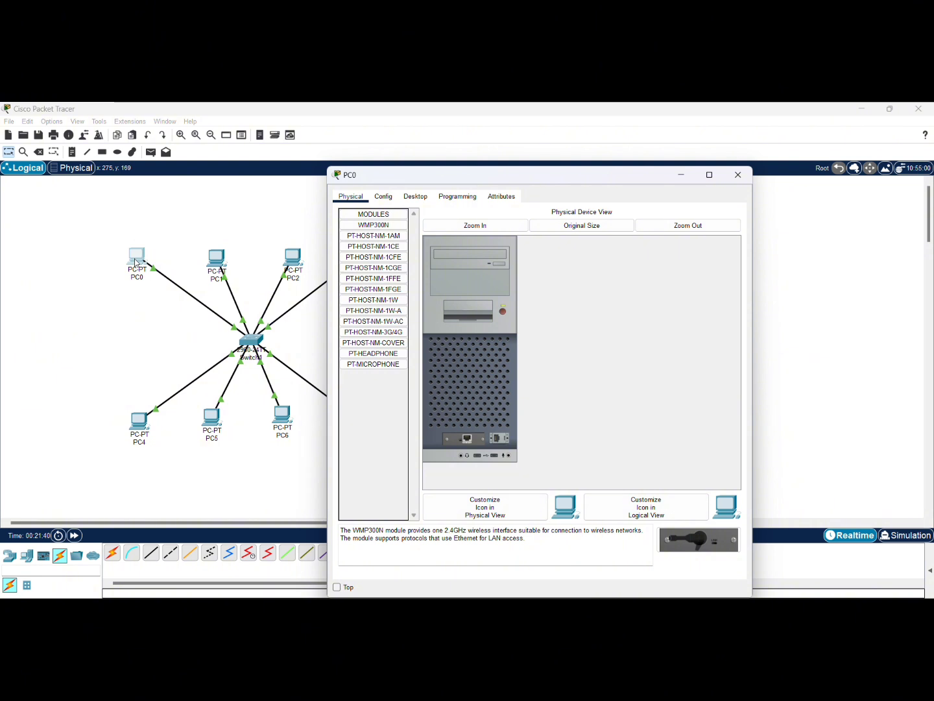
click(383, 197)
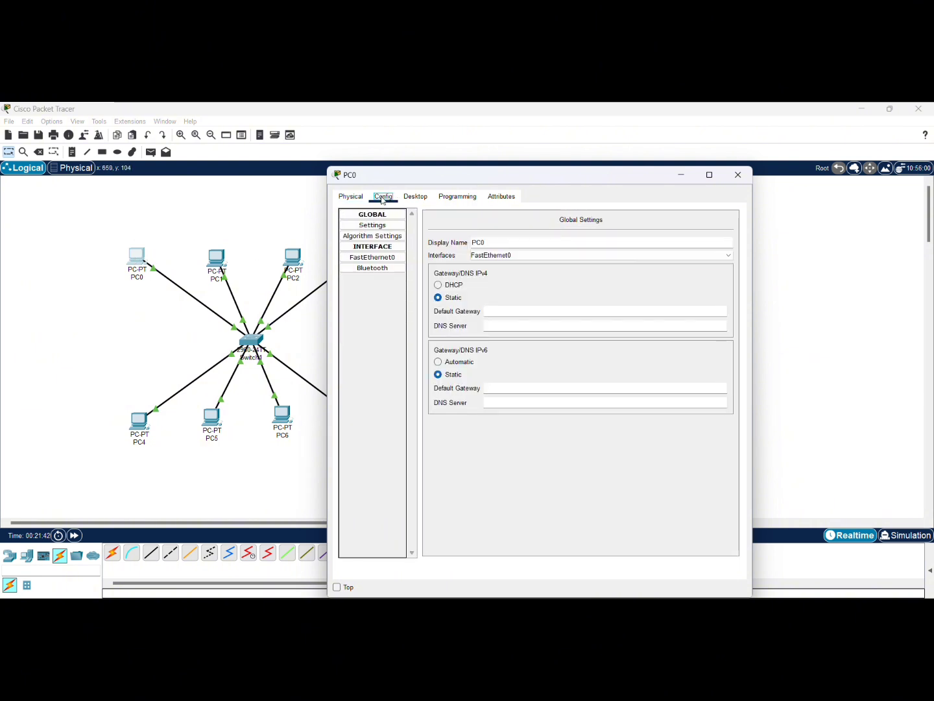
click(394, 258)
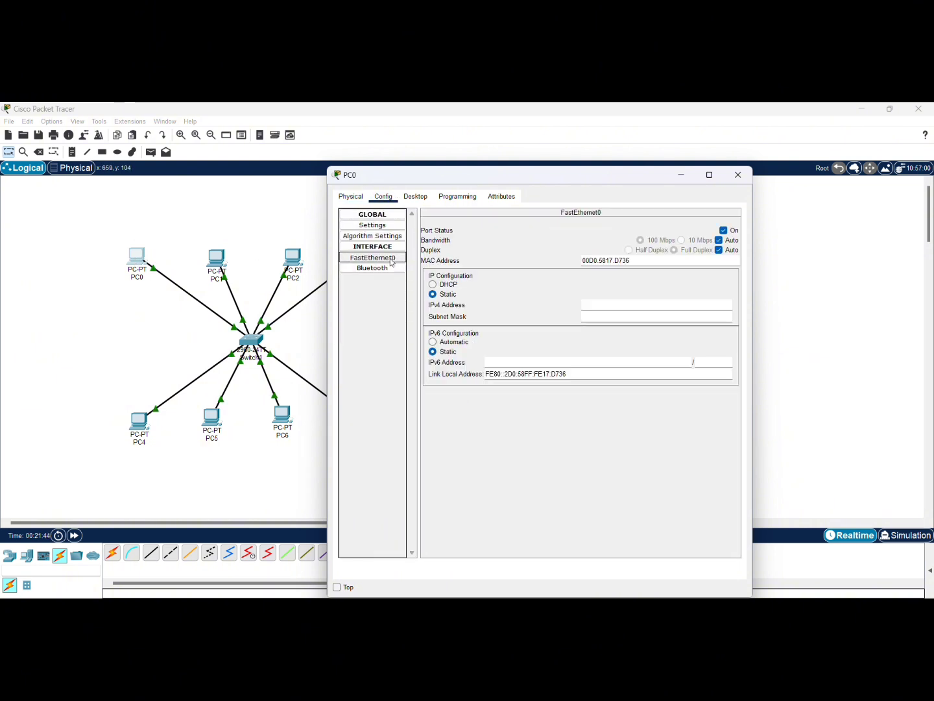
click(636, 305)
text(192.16)
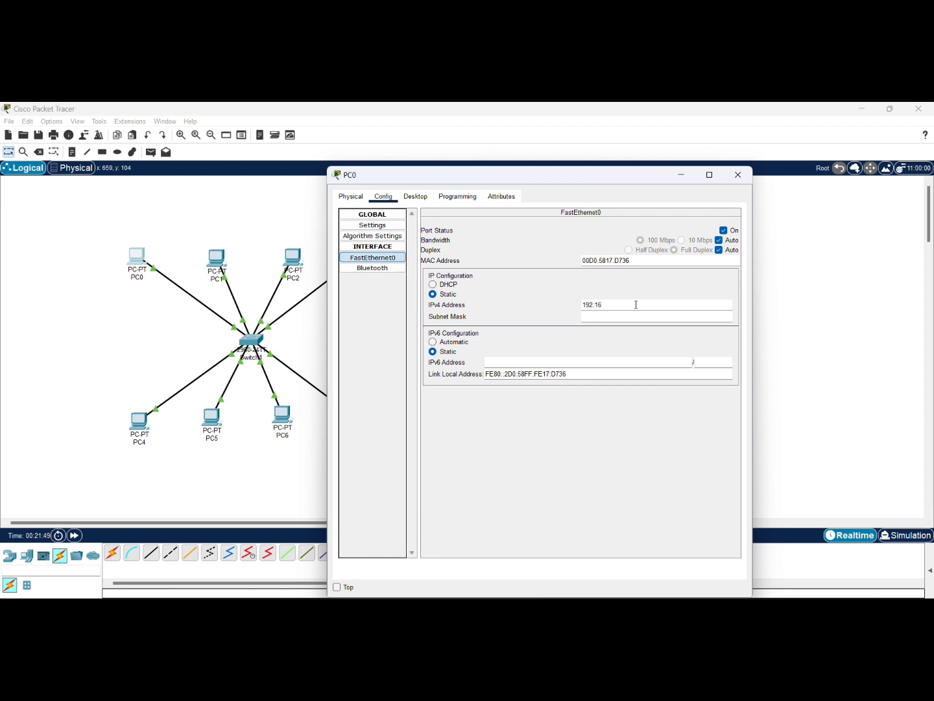
text(9+)
click(643, 319)
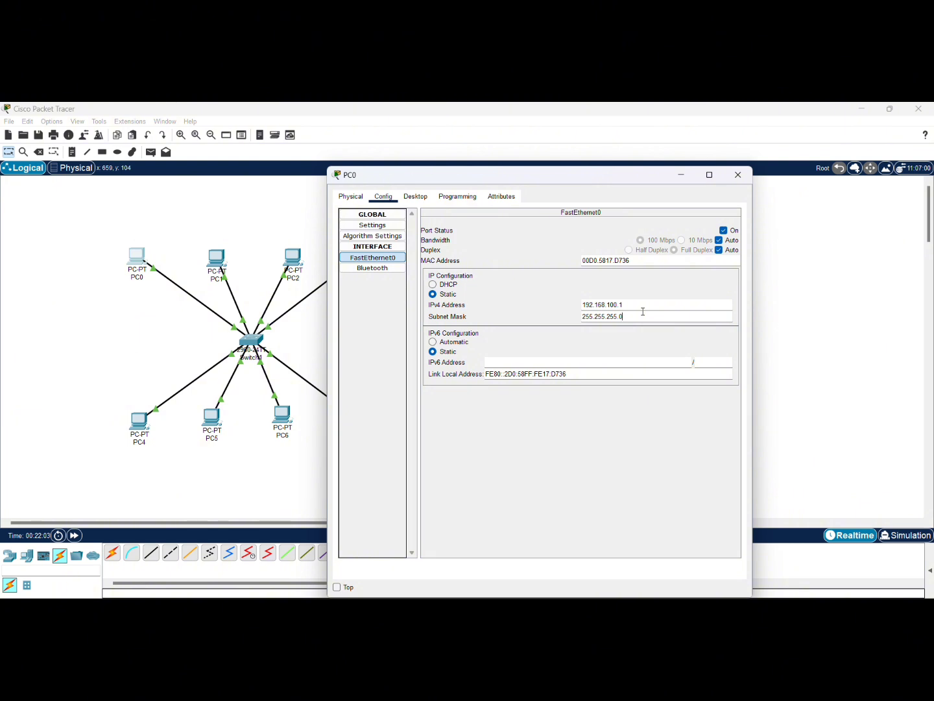
click(787, 320)
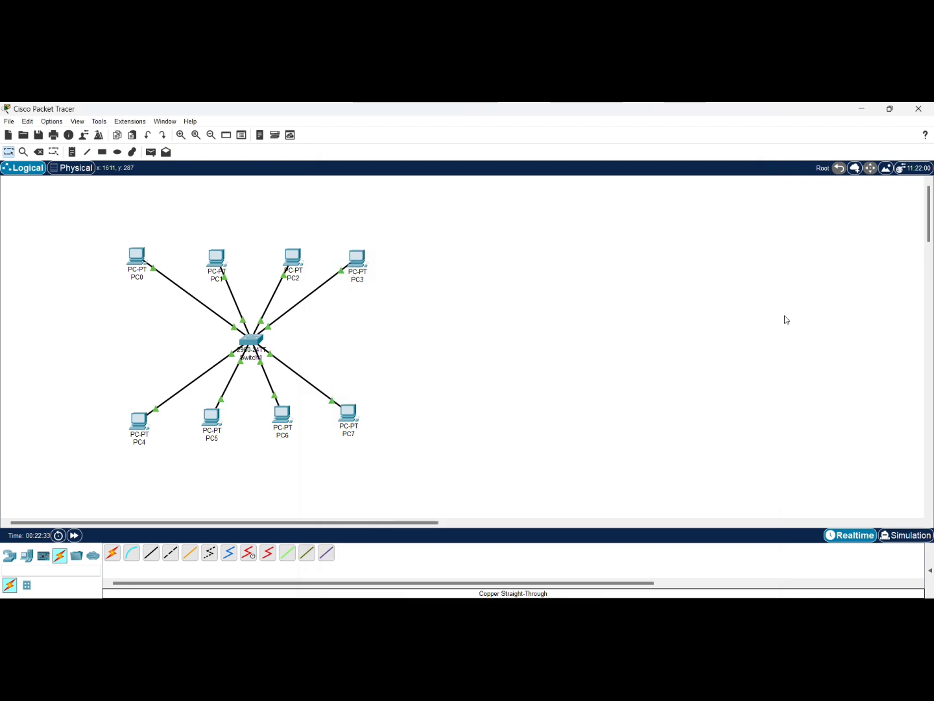
Step: Configure PC1's FastEthernet0 interface with the static IPv4 address 192.168.100.2 and subnet mask 255.255.255.0
click(210, 256)
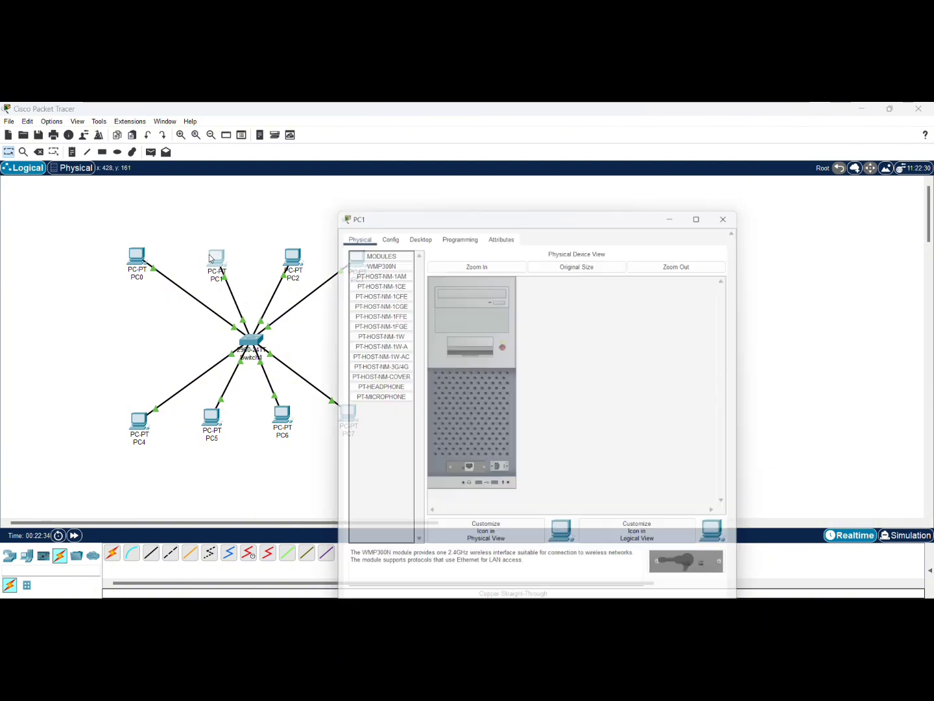
click(375, 198)
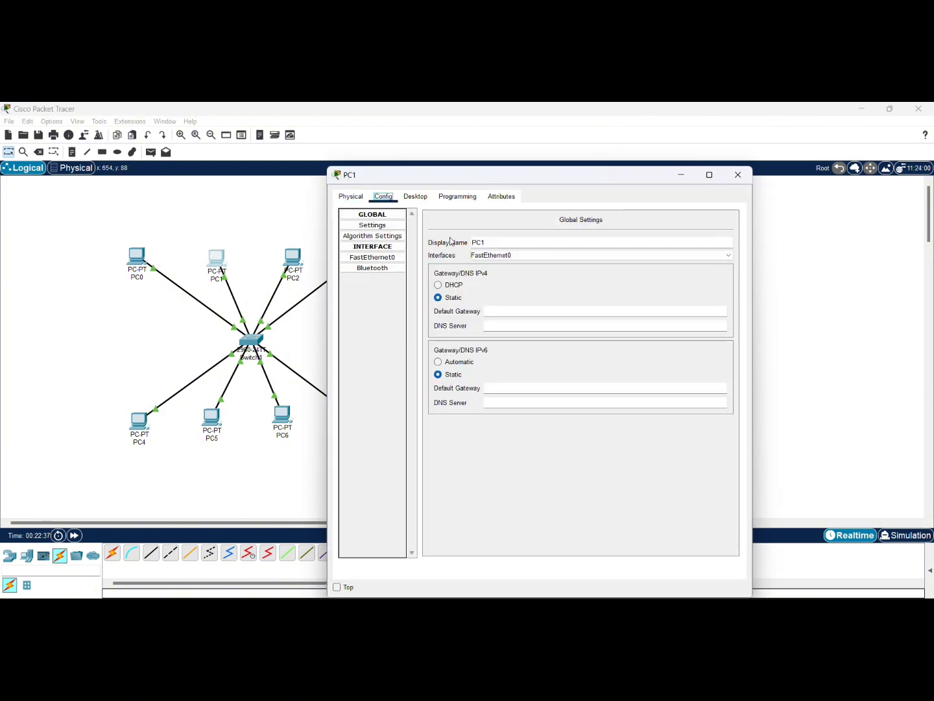
click(382, 258)
click(612, 308)
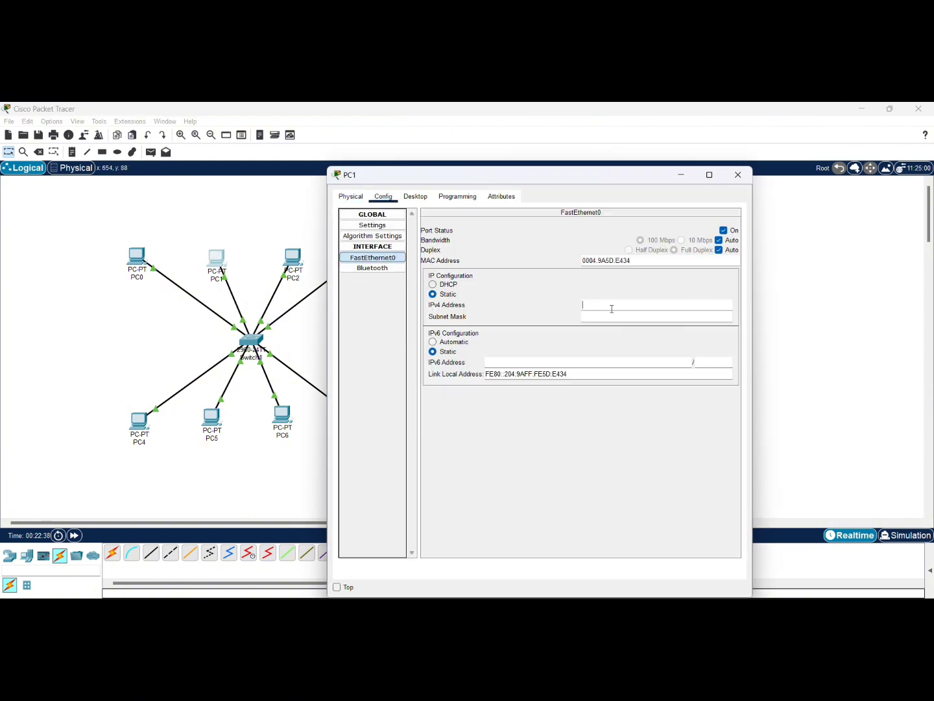
text(192.168.100.2)
click(611, 317)
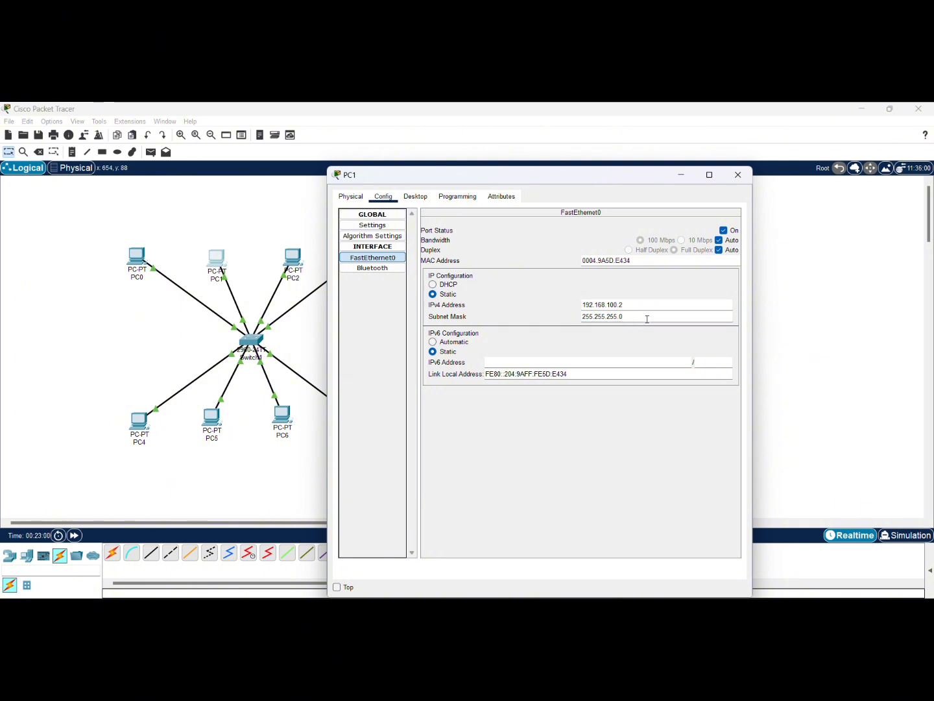
click(782, 320)
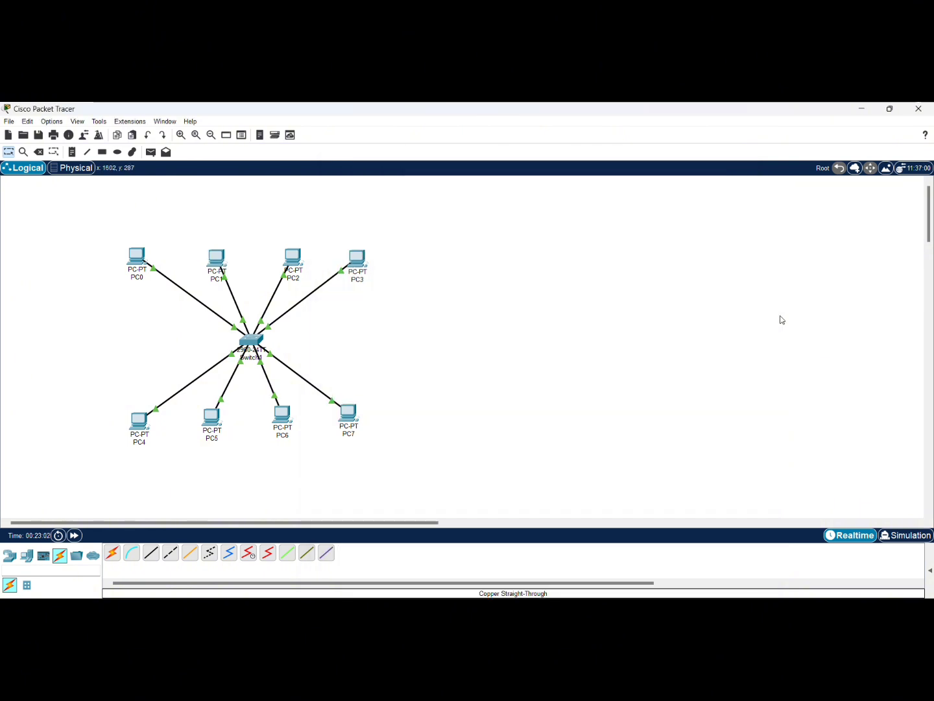
Step: Configure PC2's FastEthernet0 interface with the static IPv4 address 192.168.100.3 and subnet mask 255.255.255.0
click(299, 257)
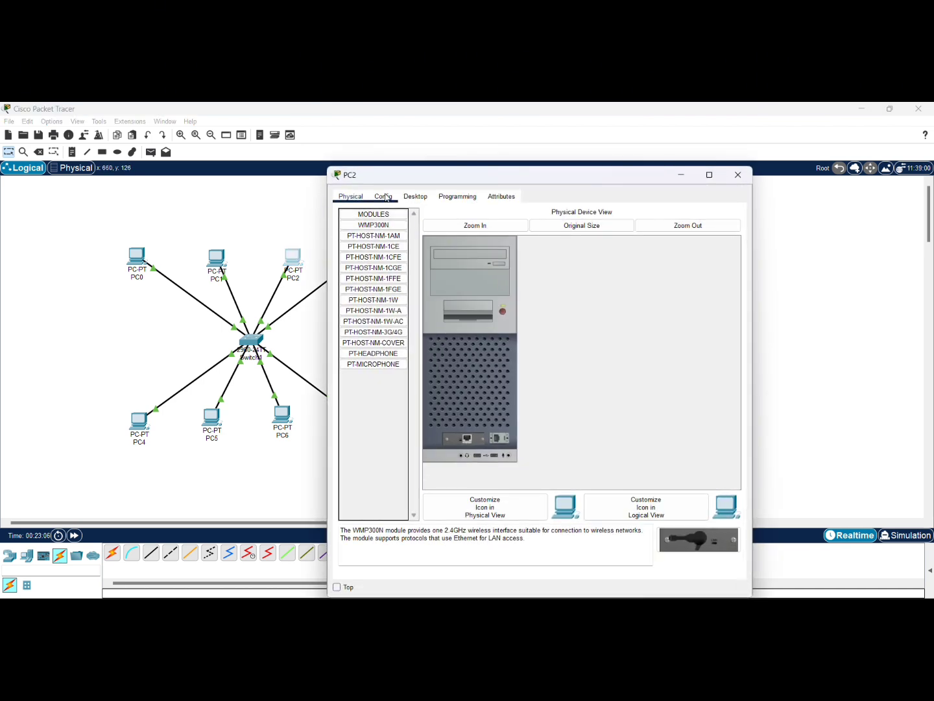
click(384, 196)
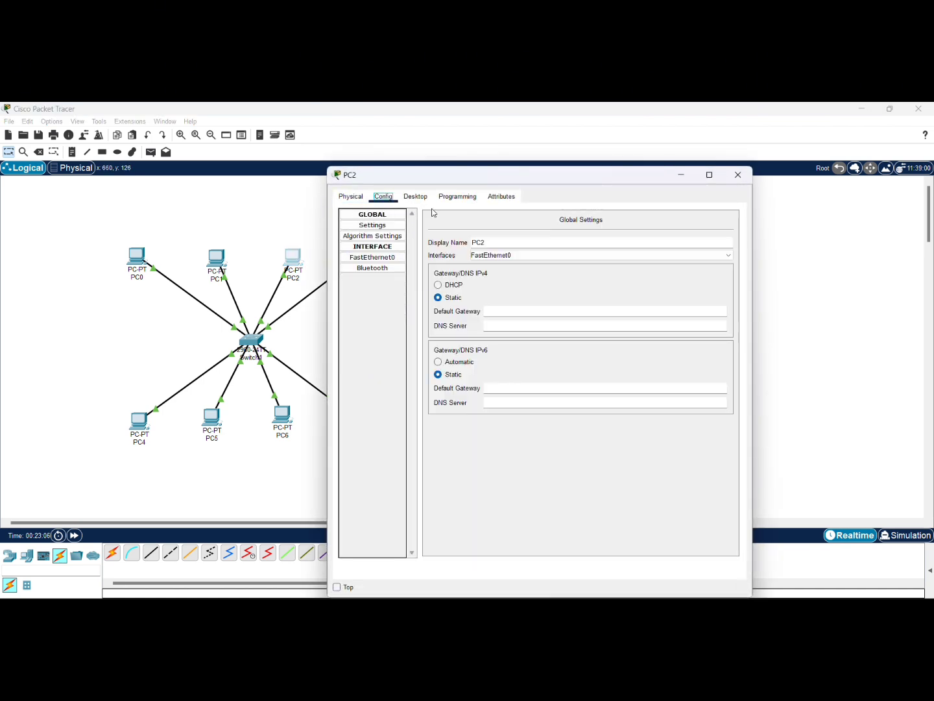
click(372, 257)
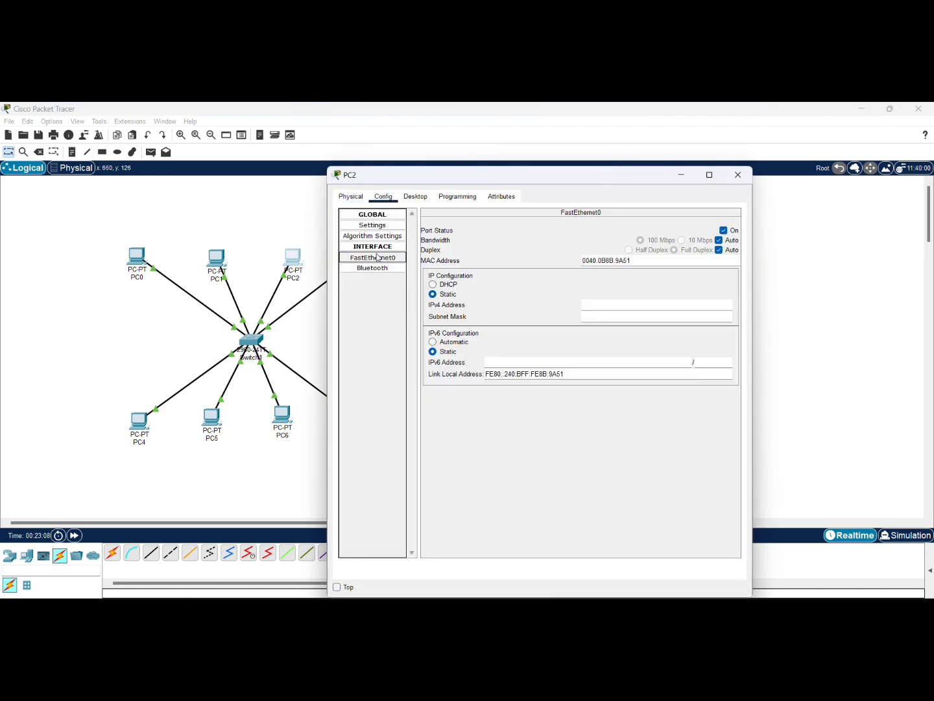
click(647, 307)
text(192.168.10)
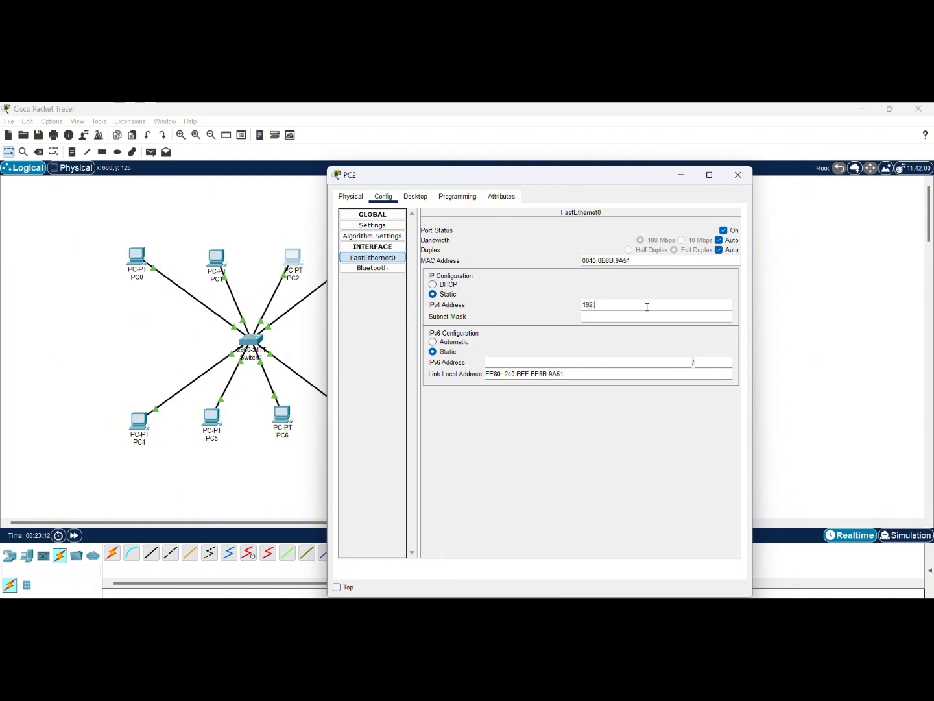
text(0.3)
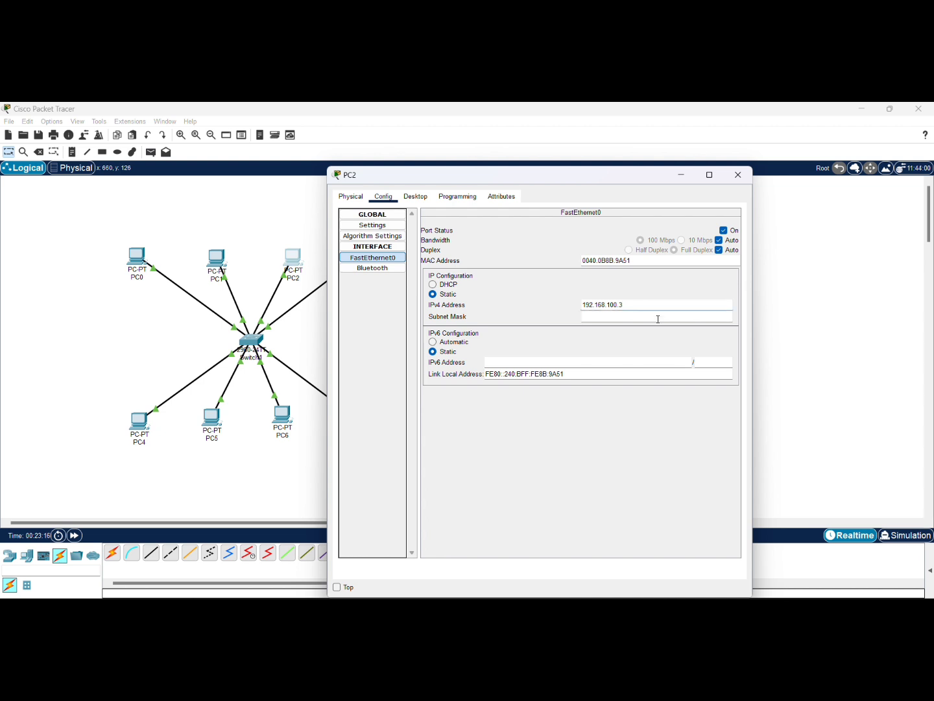
click(657, 319)
click(786, 318)
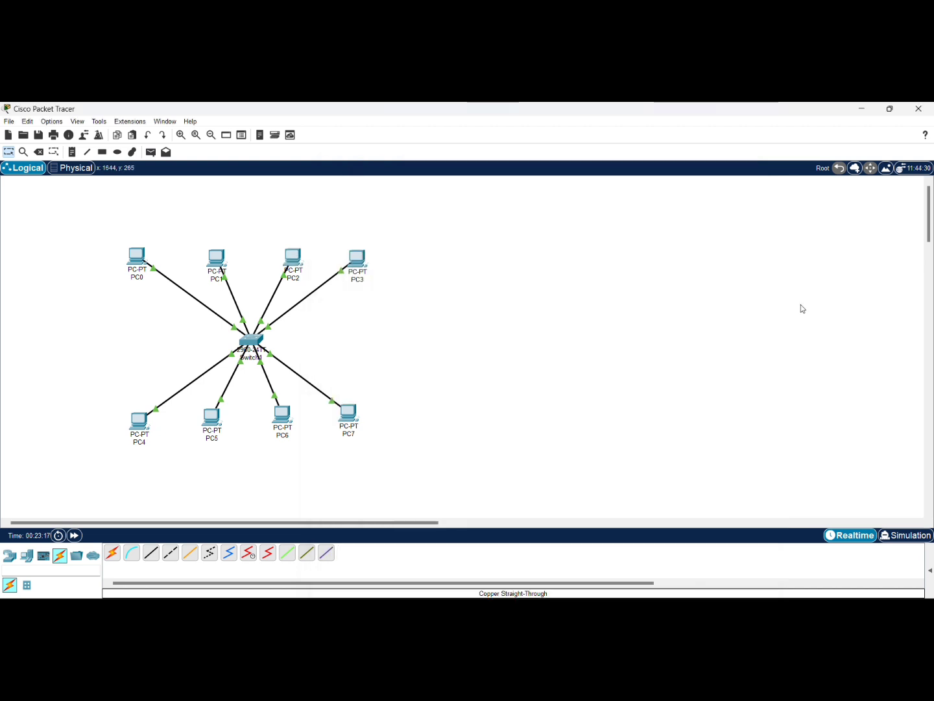
Step: Configure PC3's FastEthernet0 interface with the static IPv4 address 192.168.100.4 and subnet mask 255.255.255.0
click(358, 266)
click(384, 195)
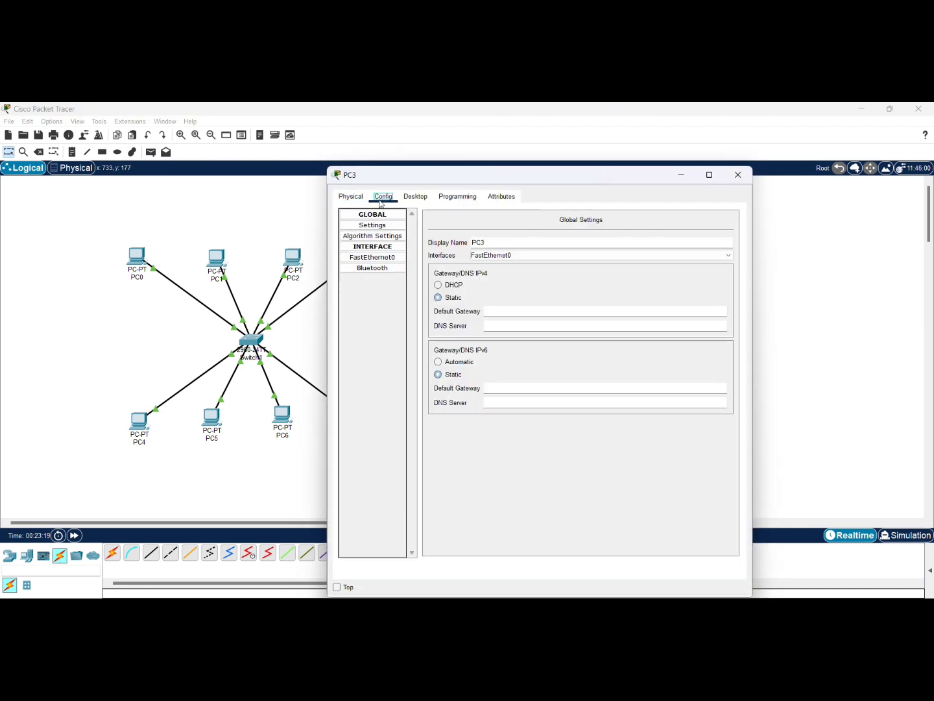
click(389, 257)
click(615, 304)
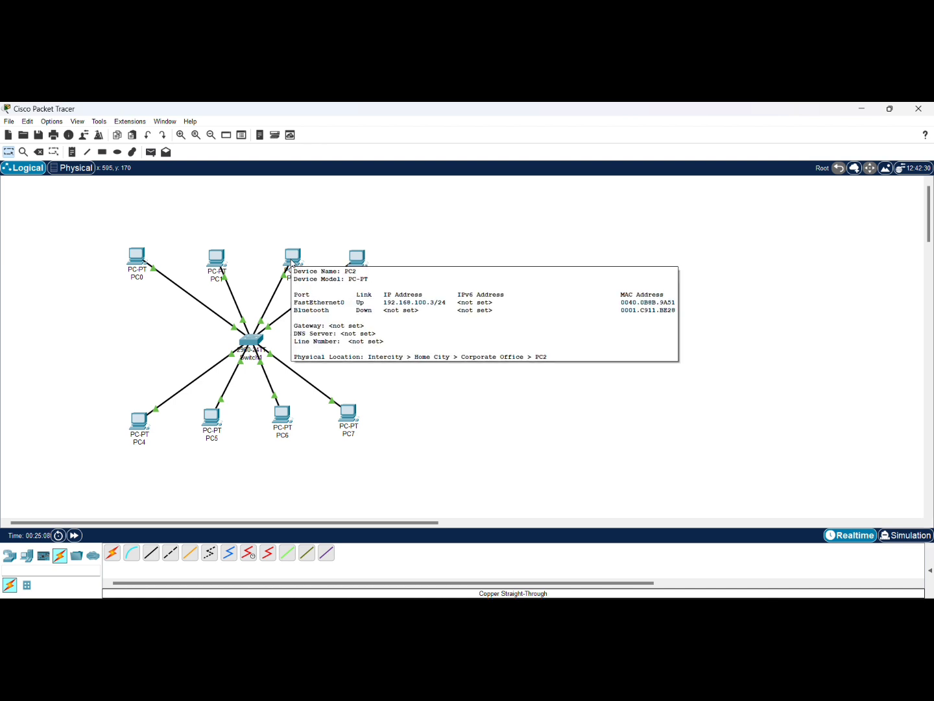
Step: Test connectivity by pinging 192.168.100.6 from PC0's Command Prompt
mouse_move(355, 418)
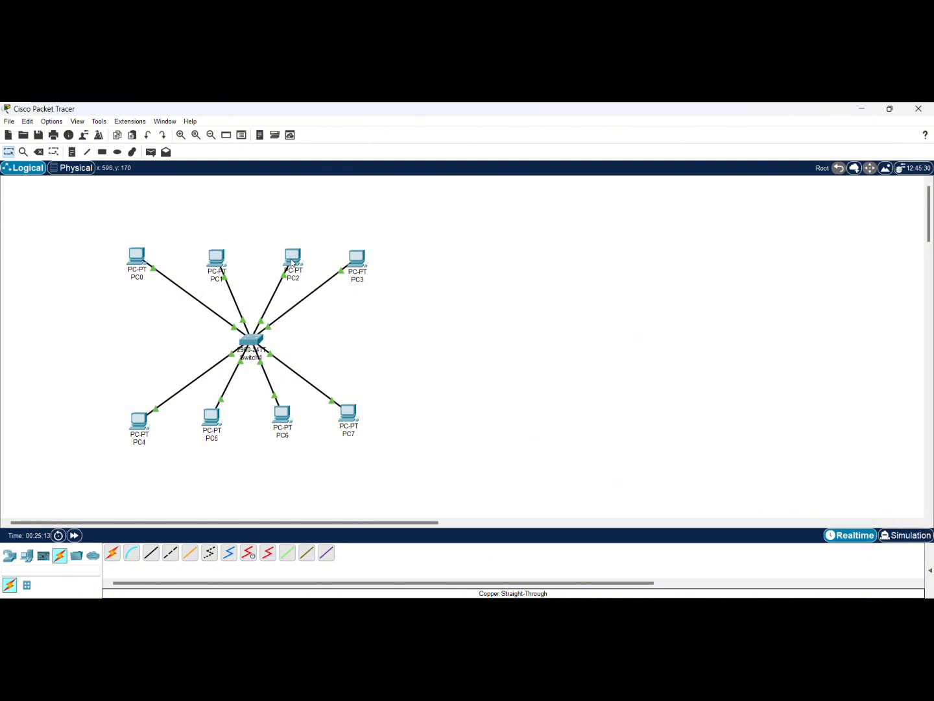
mouse_move(294, 264)
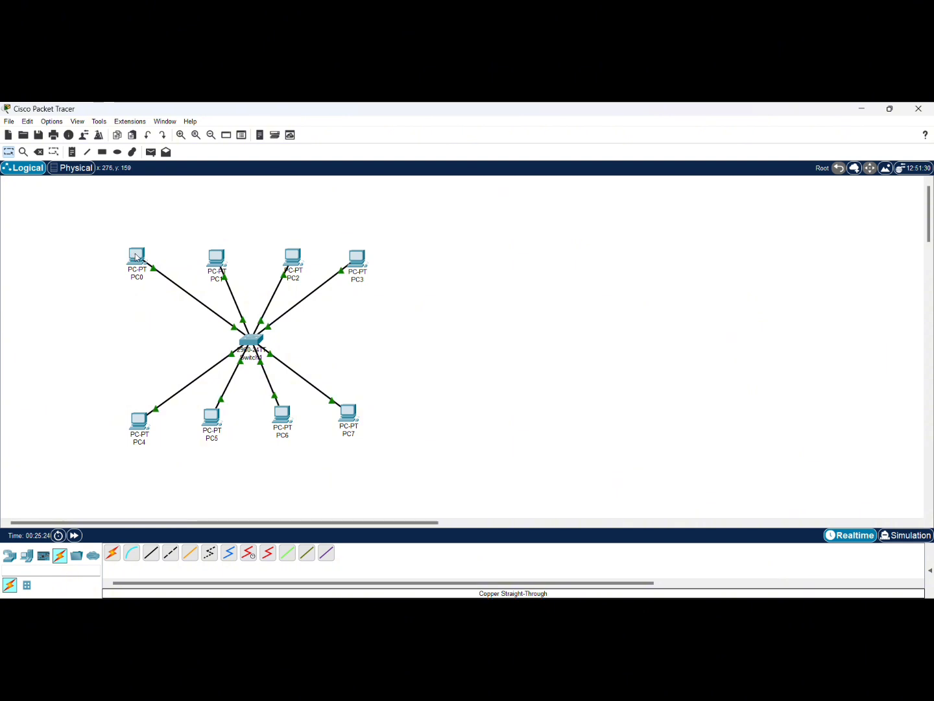
mouse_move(133, 257)
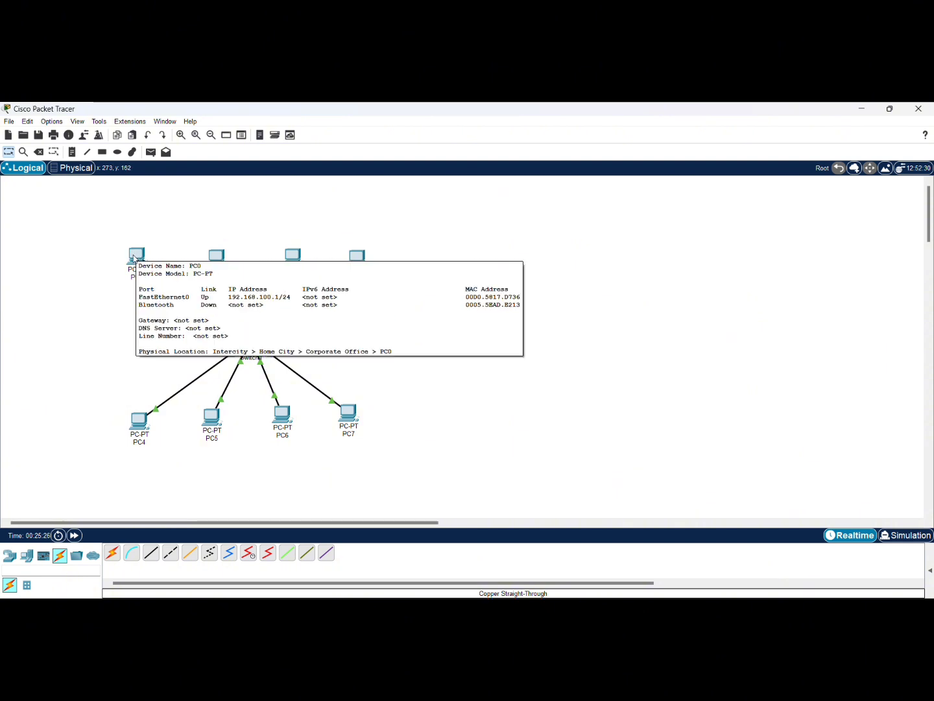
click(135, 254)
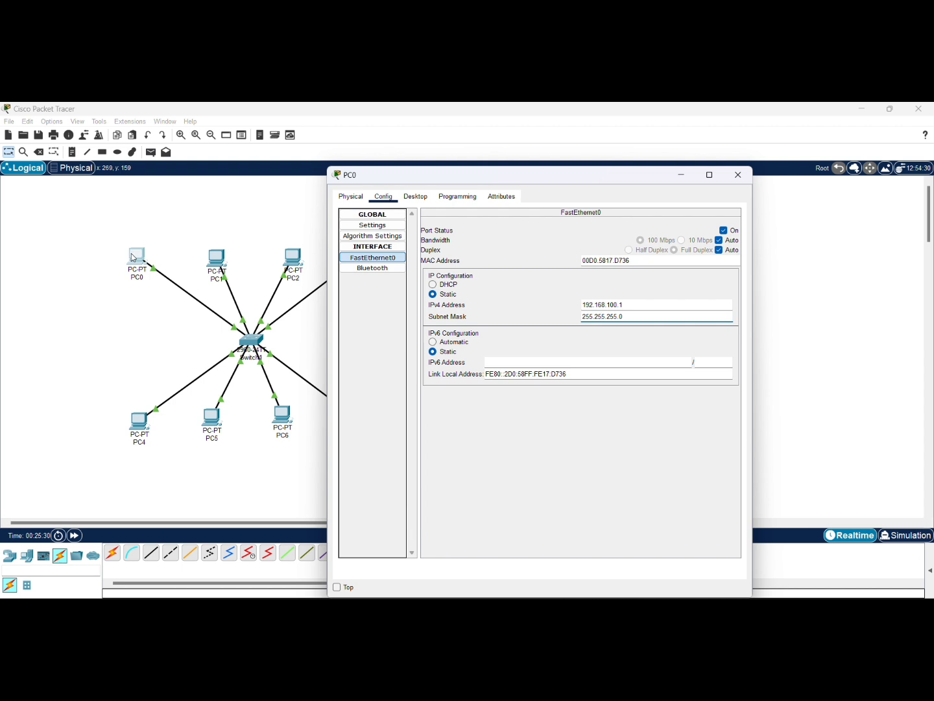
click(404, 198)
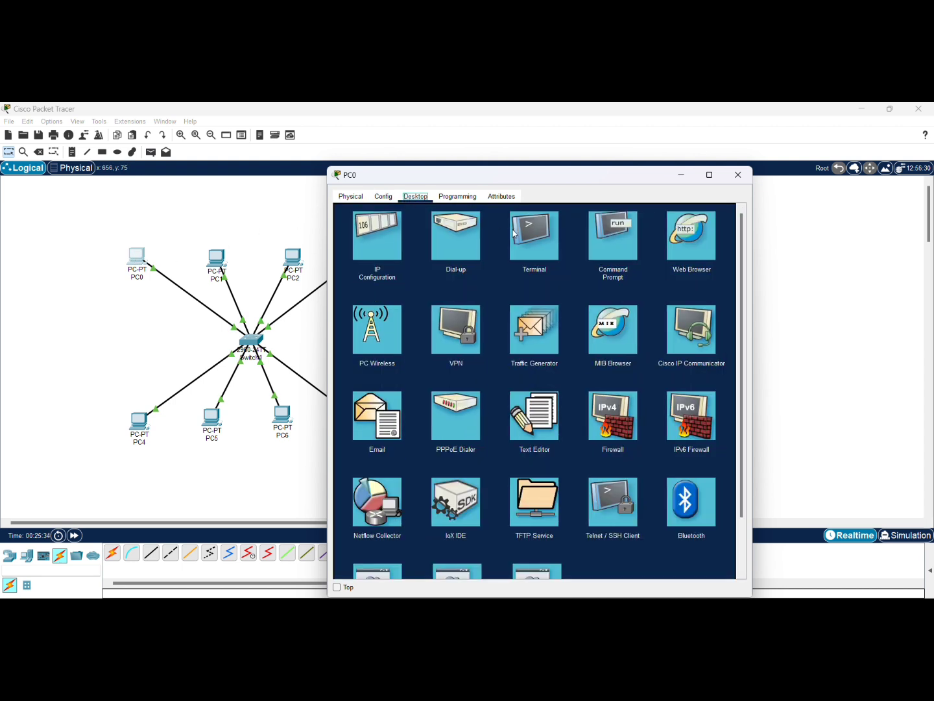
click(614, 237)
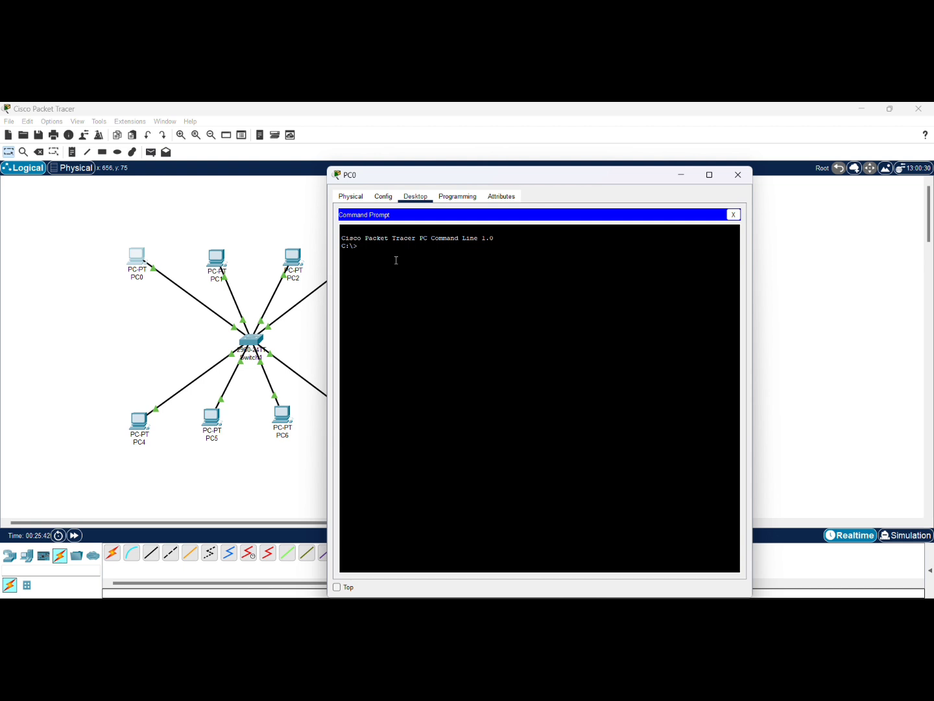
text(p)
text(ing 192.168.100.6)
key(Return)
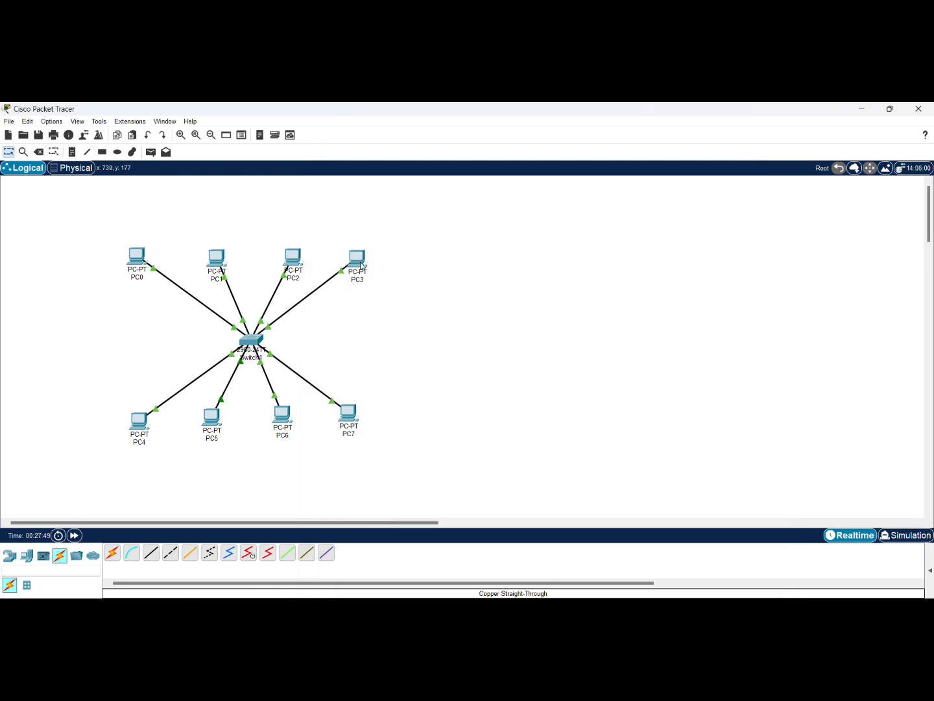
Step: Test connectivity by pinging 192.168.100.8 from PC3's Command Prompt, and close PC3's window
click(356, 261)
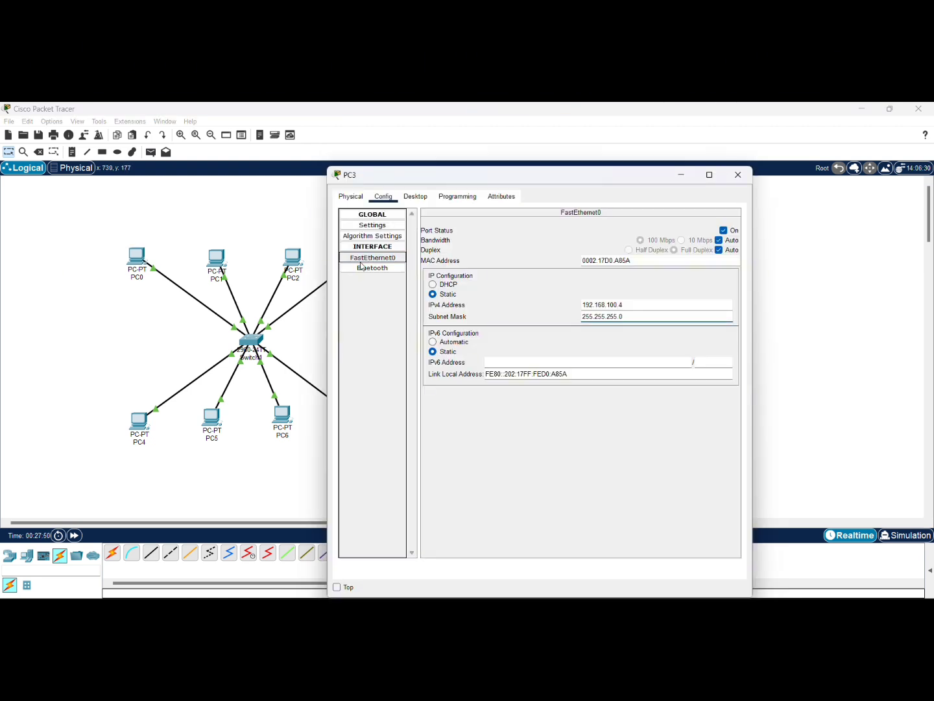
click(410, 197)
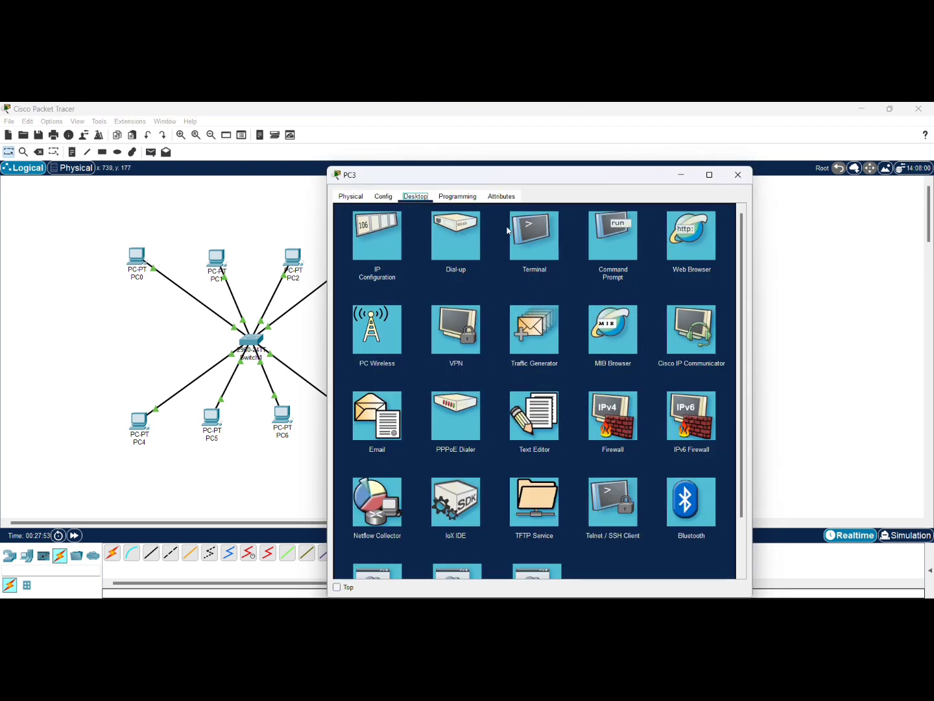
click(617, 247)
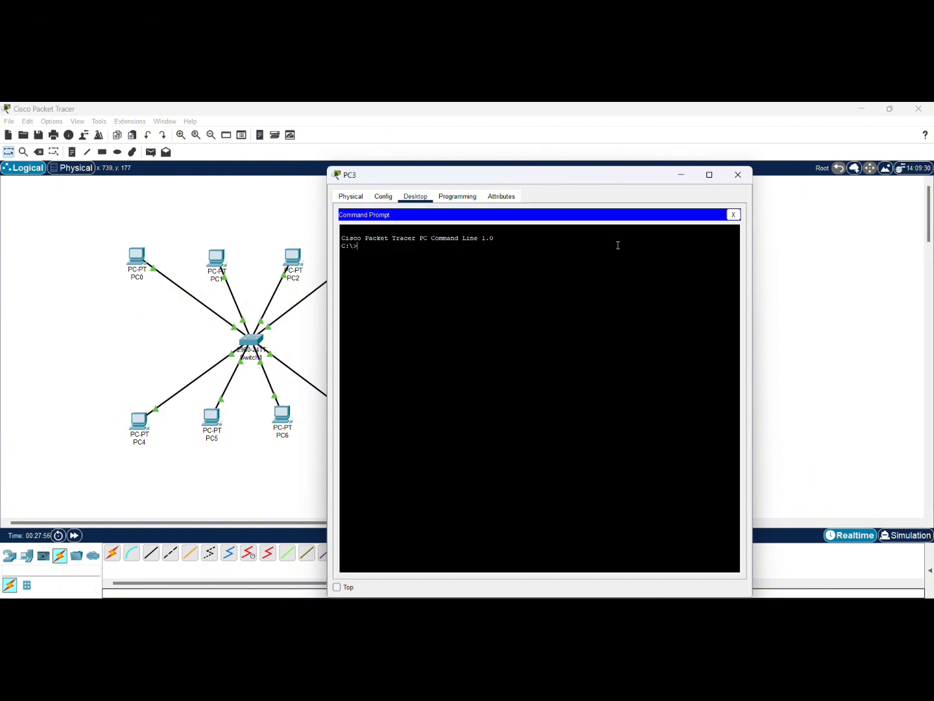
text(ping 192.)
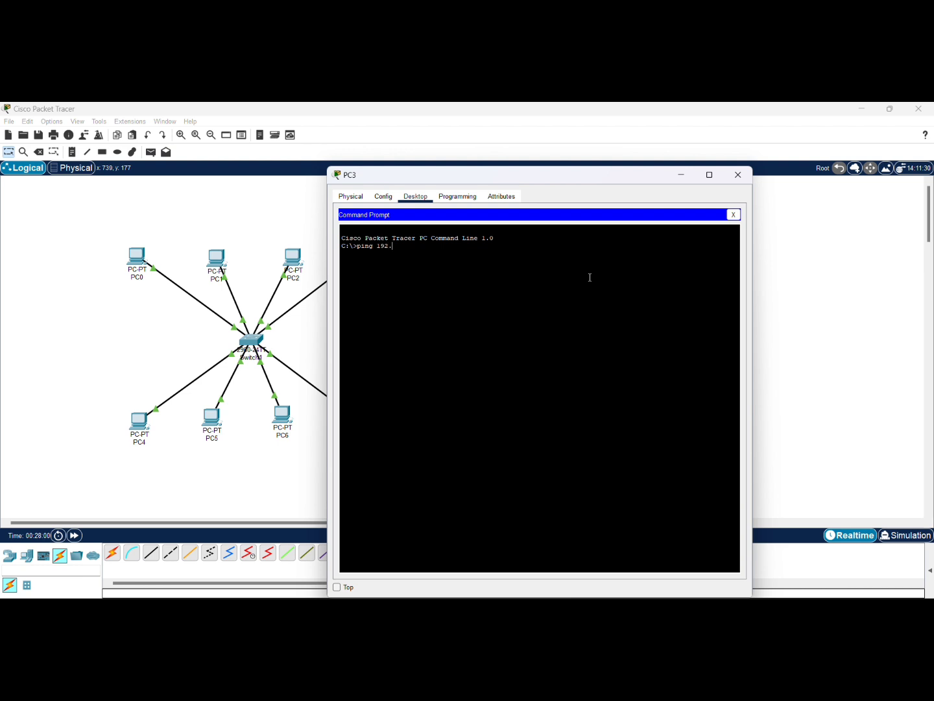
text(168.100.)
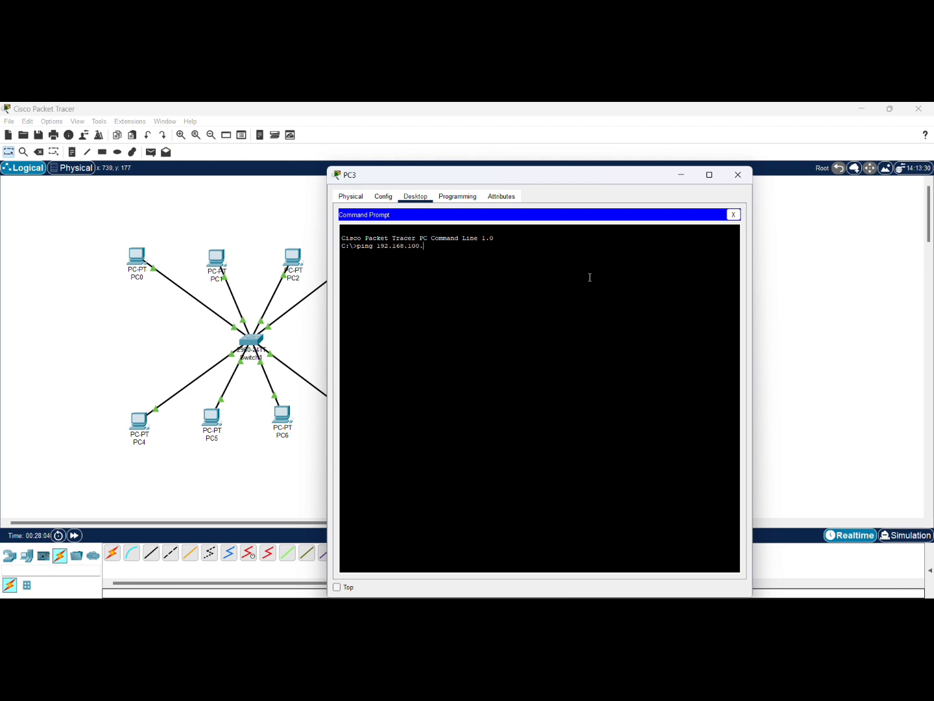
text(8)
key(Return)
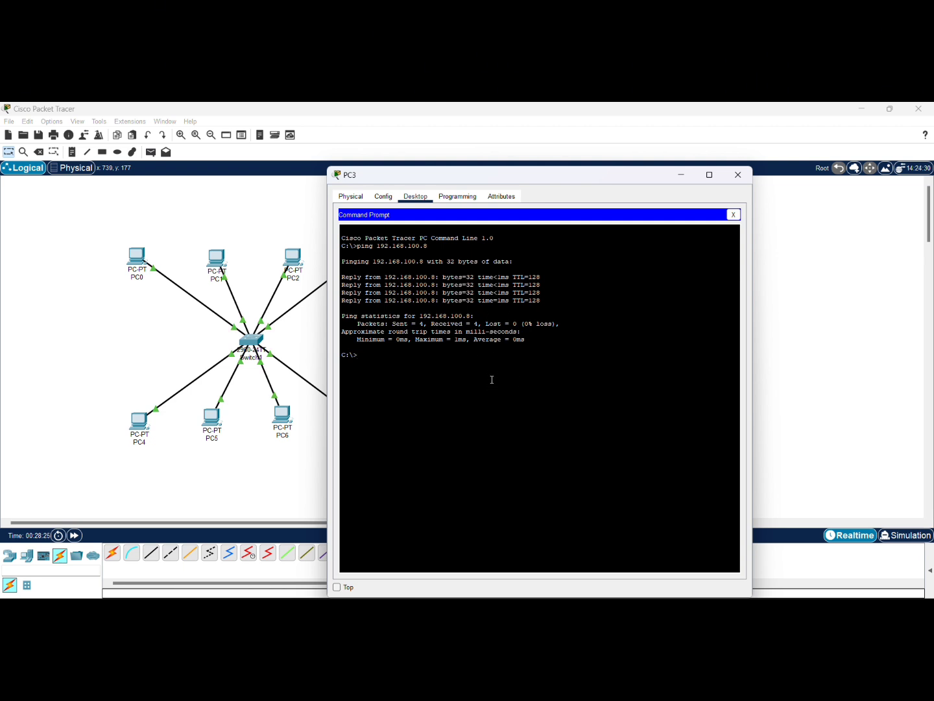
click(805, 321)
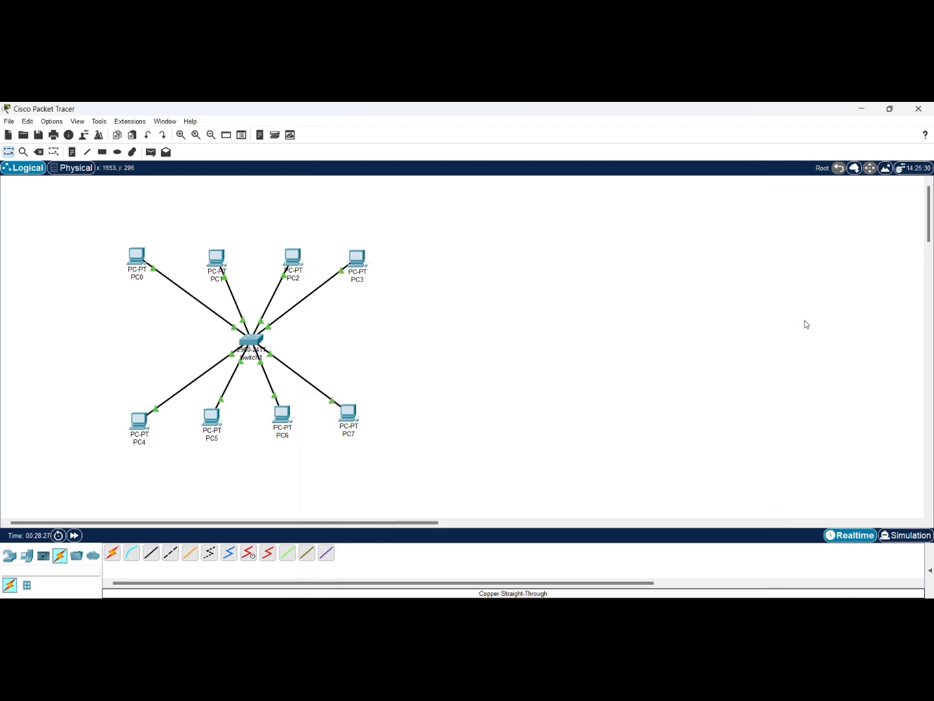